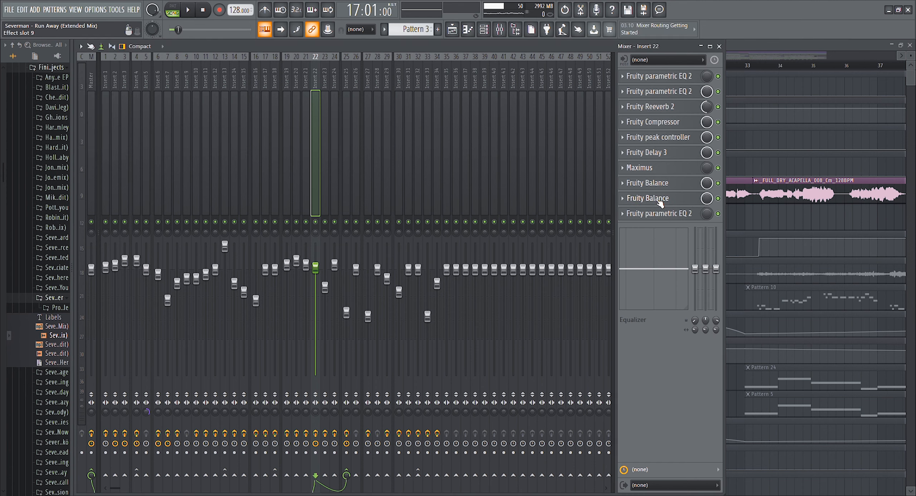
Inspect the Fruity parametric EQ 2 effects in slots 10 and 2 of mixer Insert 22.
left_click(673, 215)
left_click(680, 215)
left_click(676, 92)
left_click(678, 92)
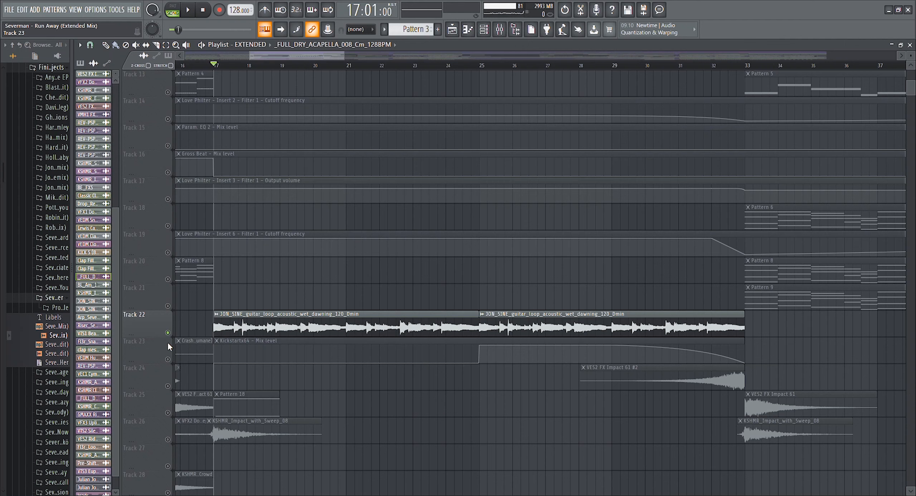
Unmute the Kickstartx64 mix level automation on Track 23 and show the channel settings of the acoustic guitar loop on Track 22.
left_click(167, 359)
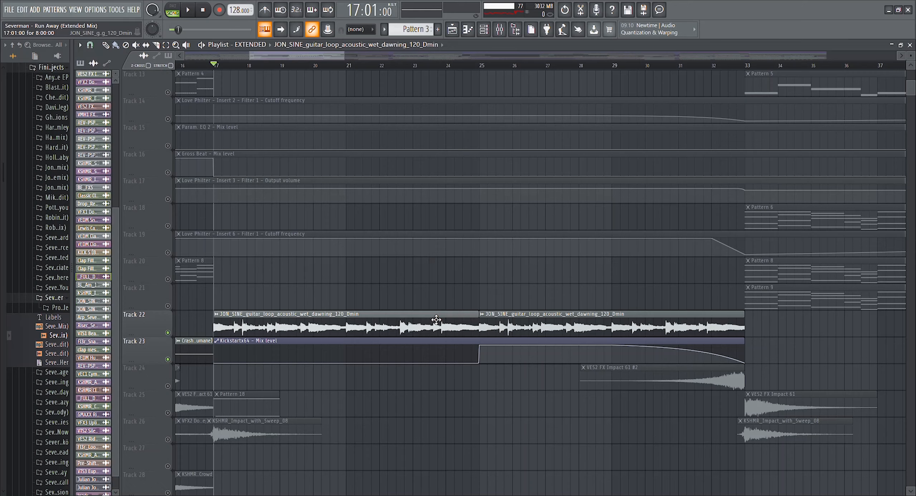
double_click(436, 319)
left_click_drag(314, 304, 551, 264)
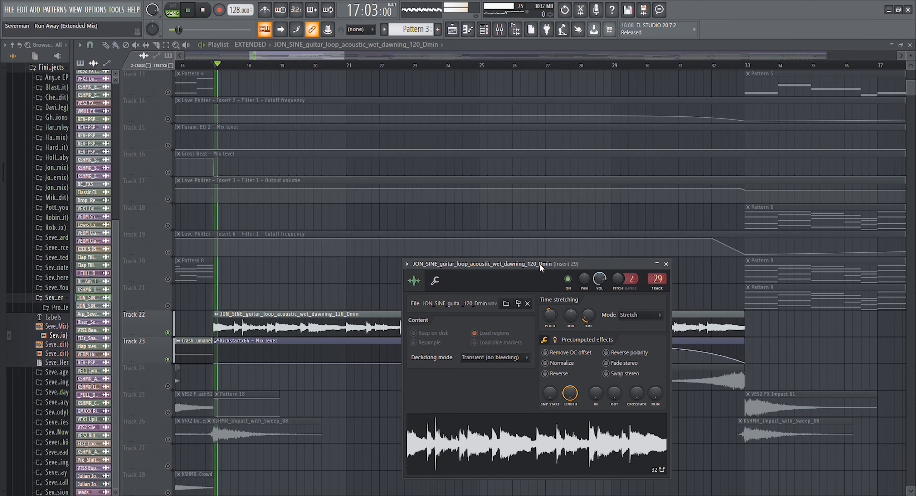
Unmute the acapella on Track 5 while the guitar loop plays.
scroll(282, 196, "up", 5)
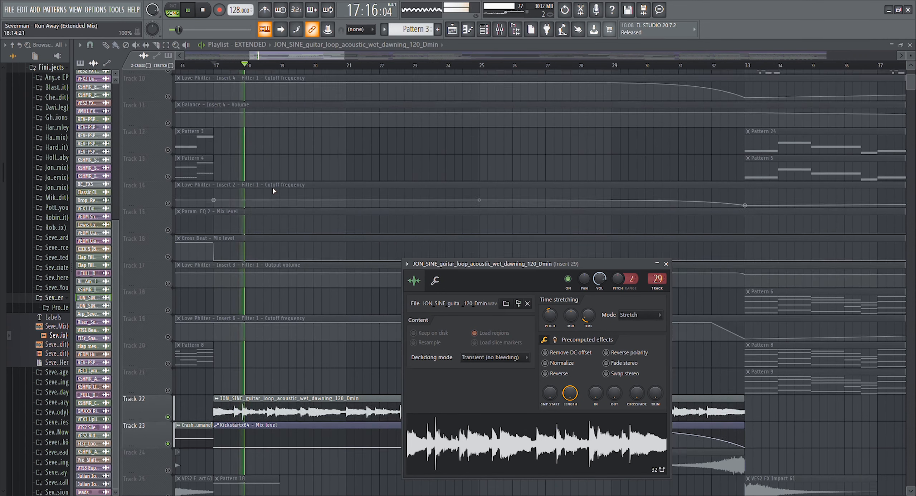
scroll(190, 186, "up", 1)
left_click(129, 181)
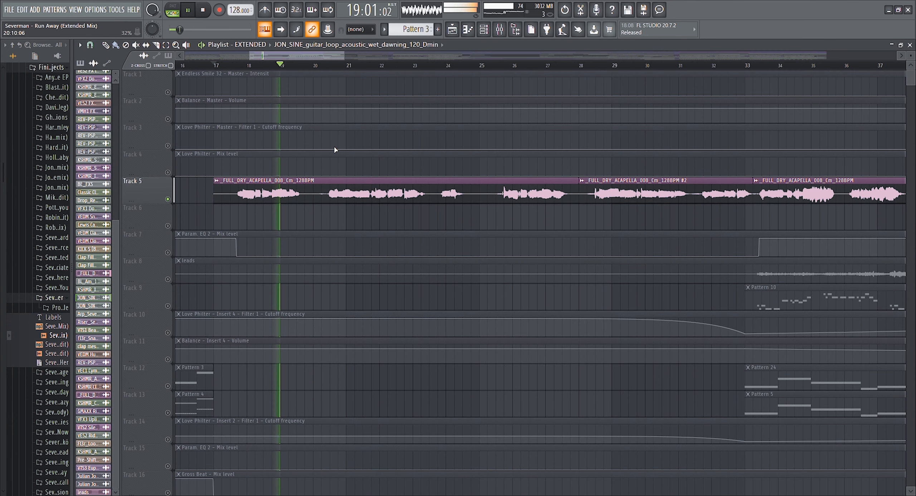
scroll(400, 222, "down", 3)
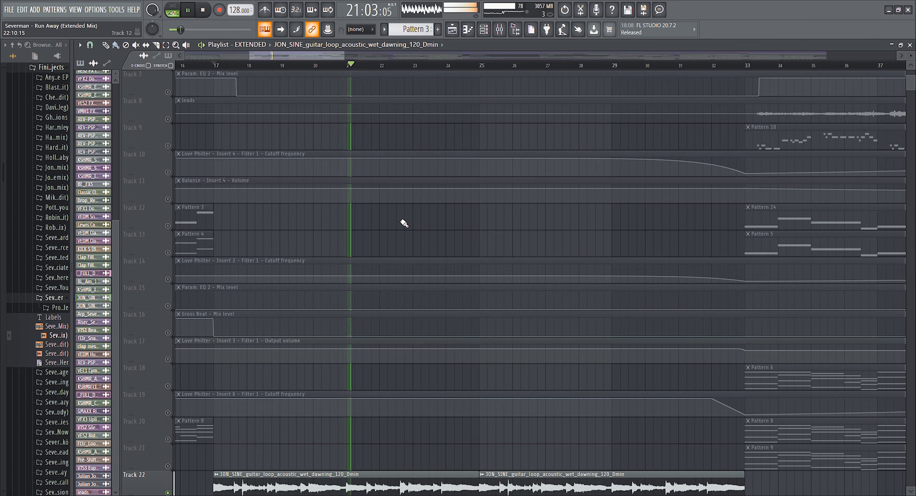
scroll(402, 223, "down", 2)
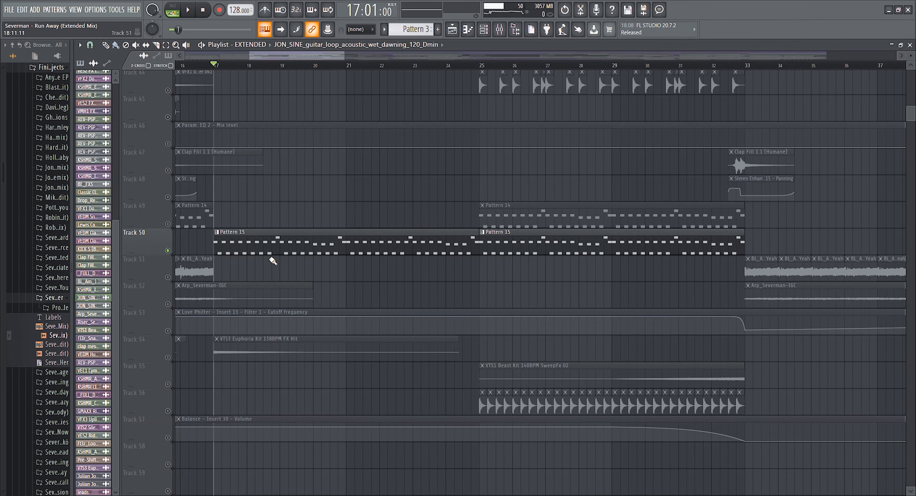
Audition the soloed Pattern 15 on Track 50 and open its Sylenth1 #3 instrument from the channel rack.
key("space")
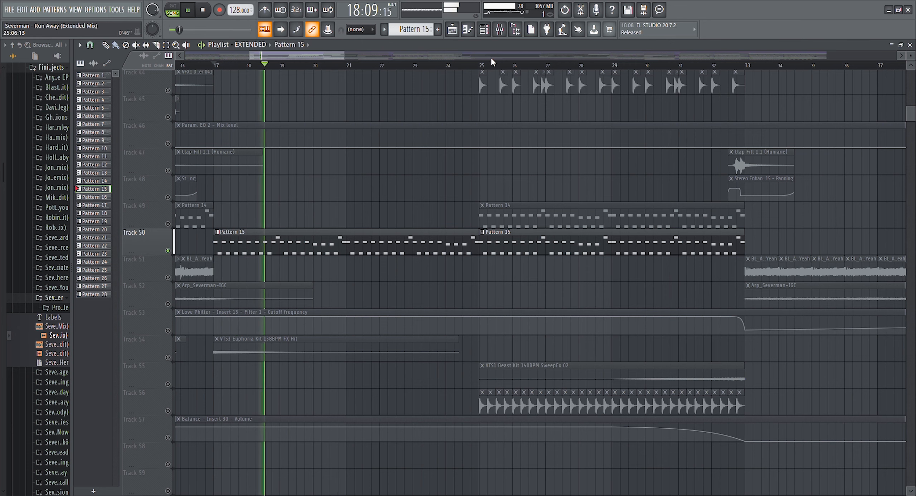
key("space")
left_click(486, 34)
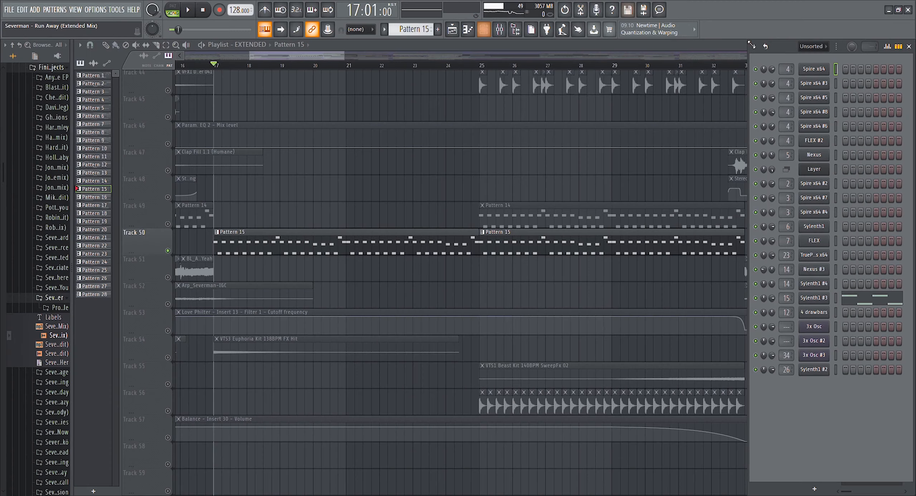
left_click(819, 302)
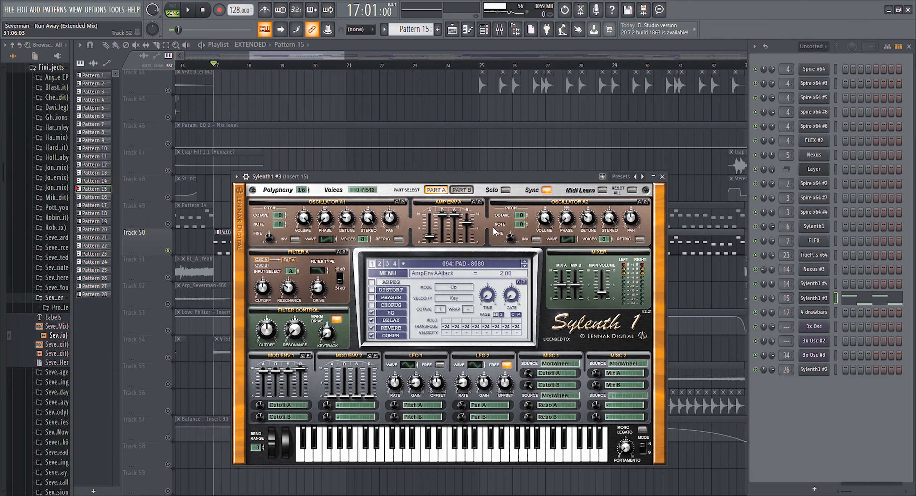
left_click_drag(481, 179, 531, 161)
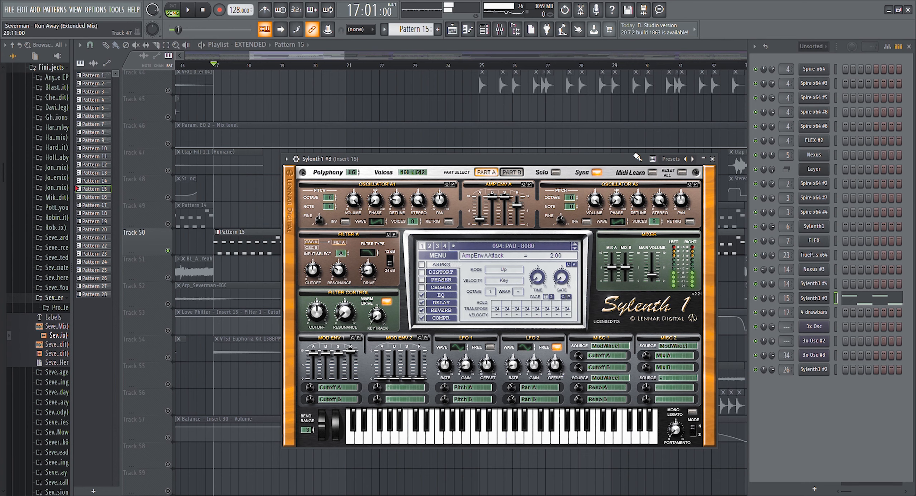
Review the full Sylenth1 #3 note sequence of Pattern 15 in the piano roll and close the synth window.
left_click(877, 305)
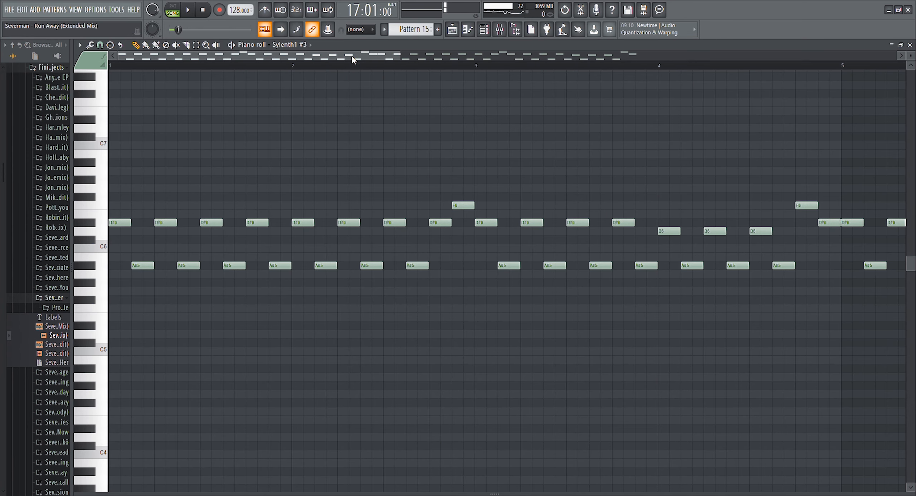
scroll(353, 63, "down", 5)
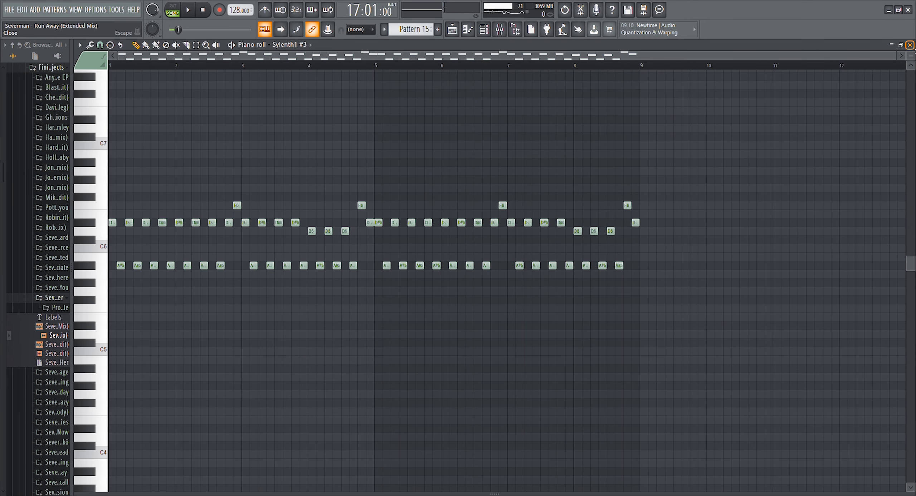
left_click(910, 44)
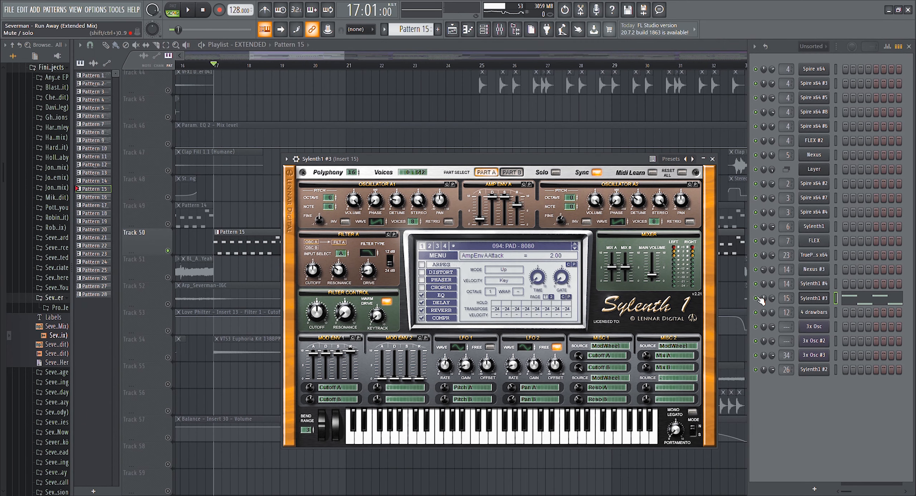
left_click(820, 301)
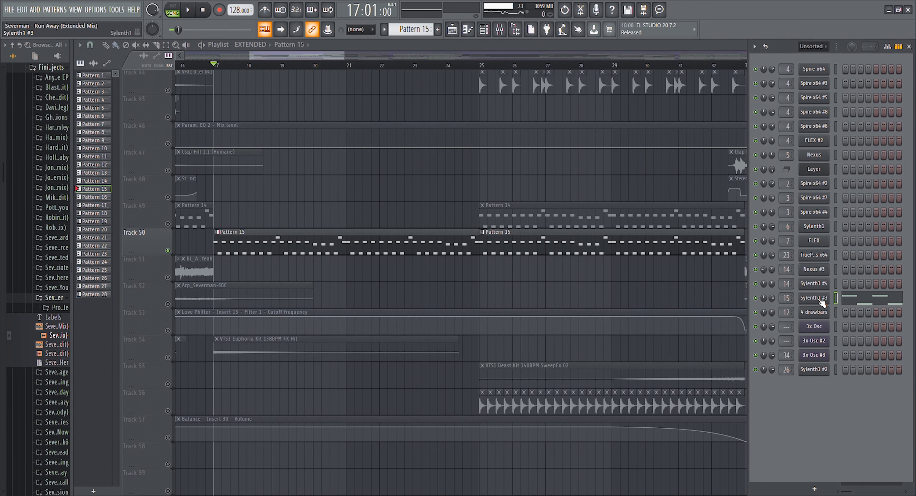
Inspect the Fruity Stereo Enhancer and Kickstartx64 effects on mixer Insert 15.
left_click(500, 30)
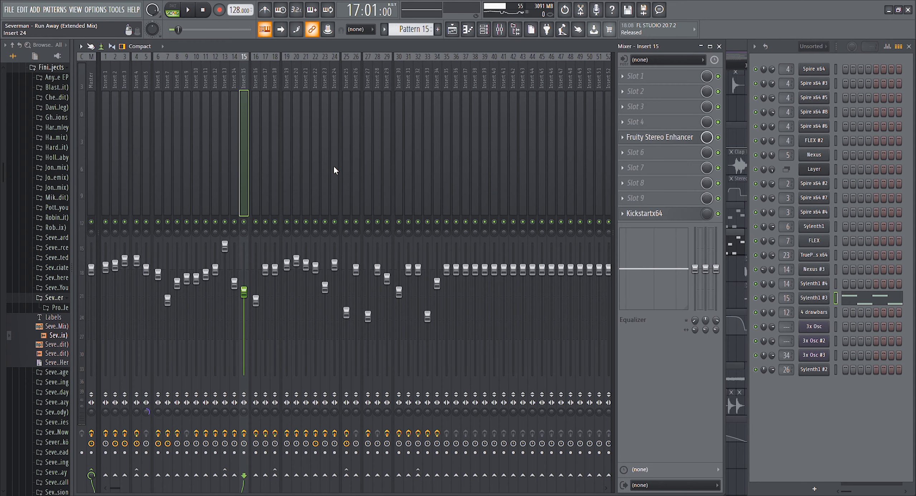
left_click(687, 143)
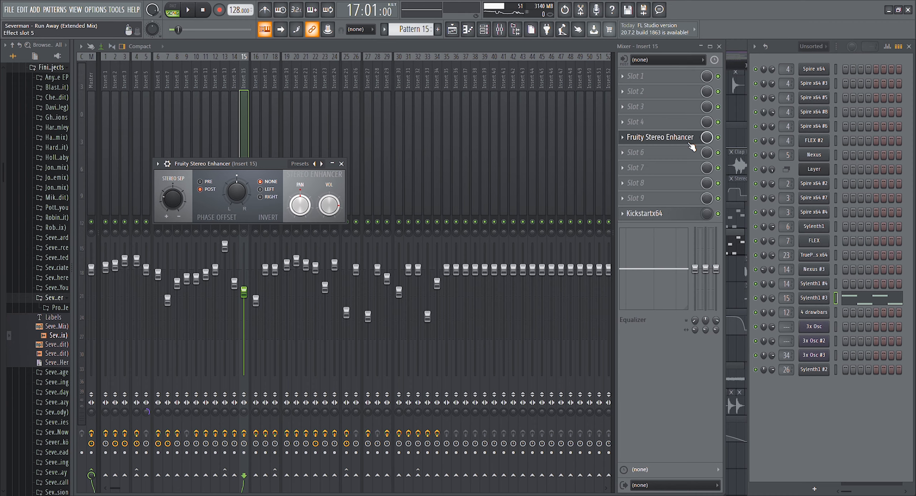
left_click(689, 142)
left_click(662, 214)
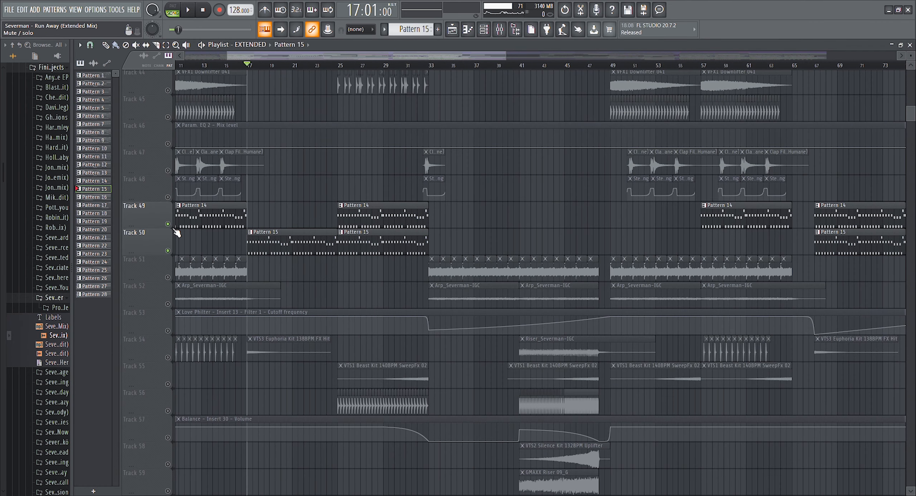
End the track soloing so that all playlist tracks are unmuted.
left_click(173, 229, "ctrl")
left_click(174, 229, "ctrl")
Check the channel settings of the VTS3 Euphoria Kit 138BPM FX Hit clip on Track 54 and close them.
scroll(251, 334, "down", 4)
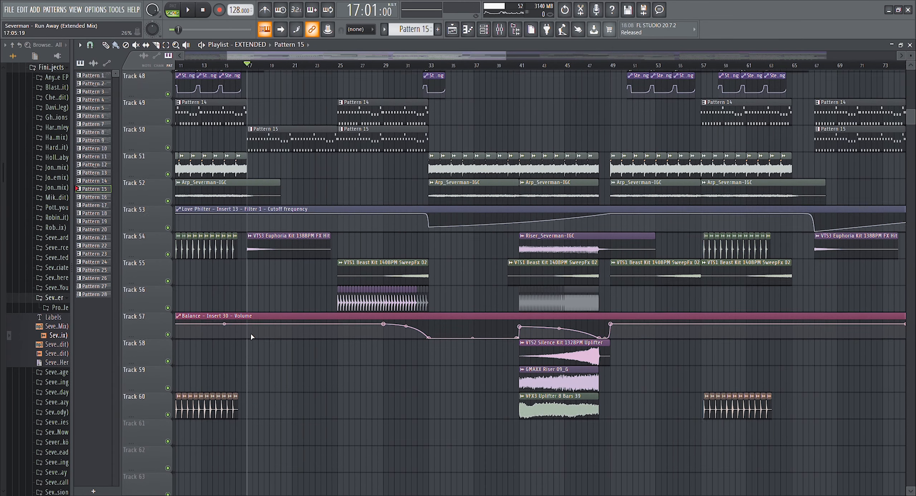
left_click(290, 249)
double_click(290, 250)
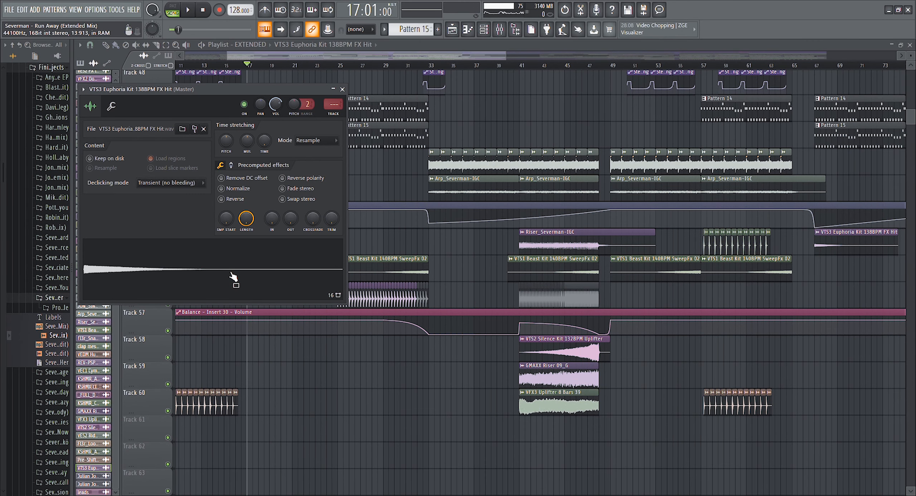
left_click(342, 89)
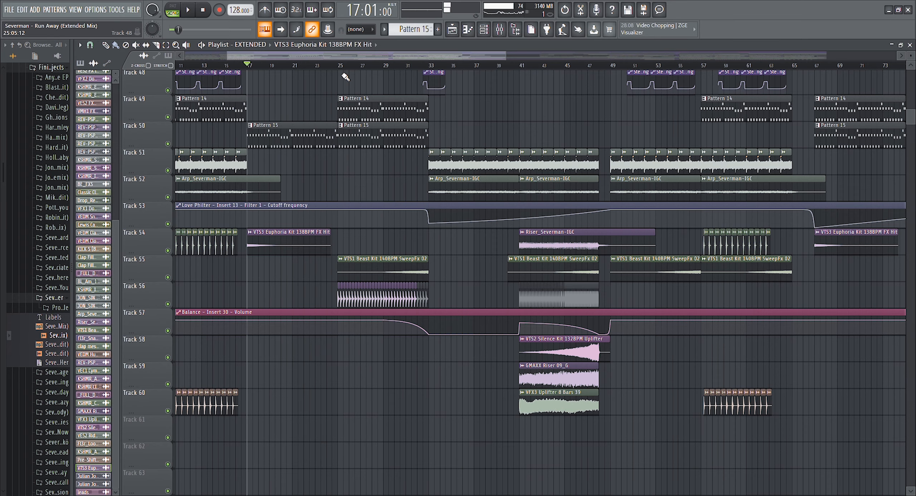
Check the sample settings of the VES2 Ride 22 clip on Track 29 and audition the soloed ride from bar 25.
scroll(347, 174, "up", 6)
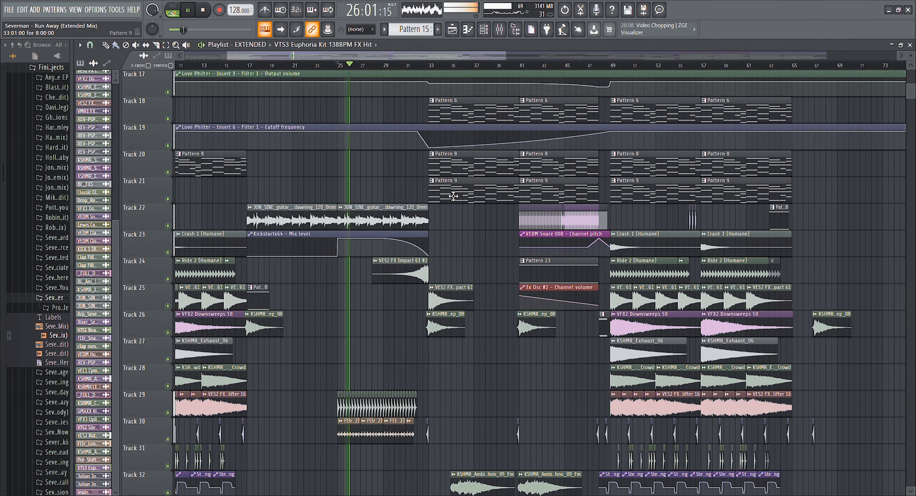
scroll(453, 197, "up", 6)
scroll(453, 196, "up", 6)
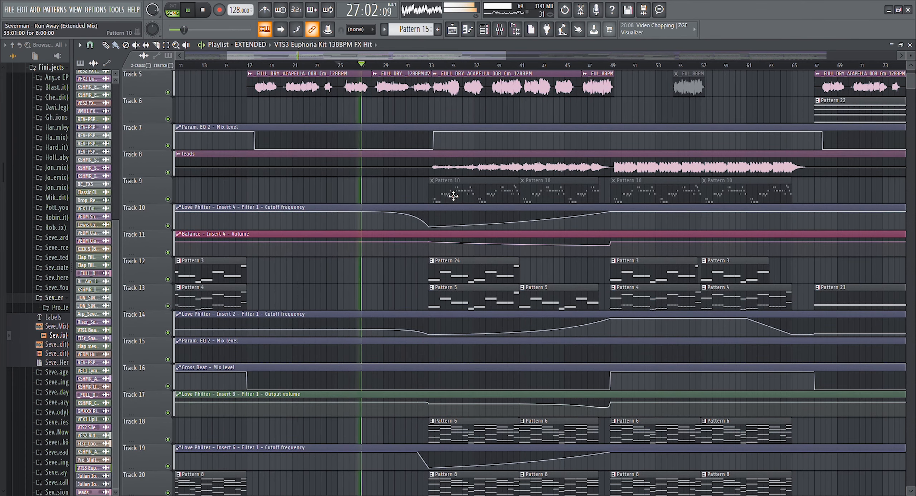
scroll(453, 196, "down", 8)
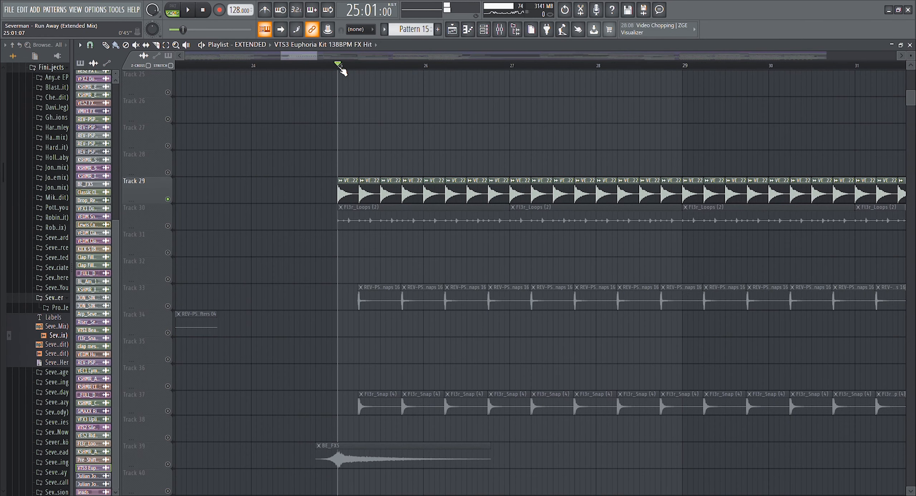
scroll(340, 68, "down", 5)
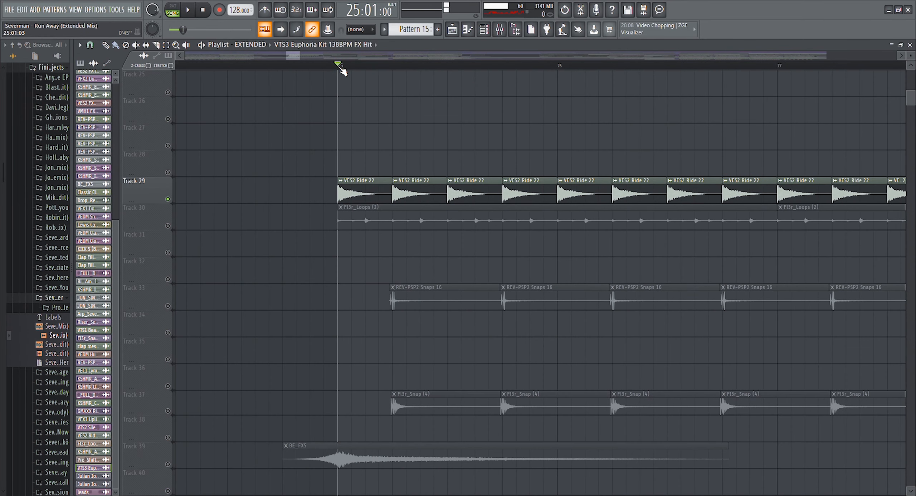
double_click(342, 197)
key("Escape")
key("space")
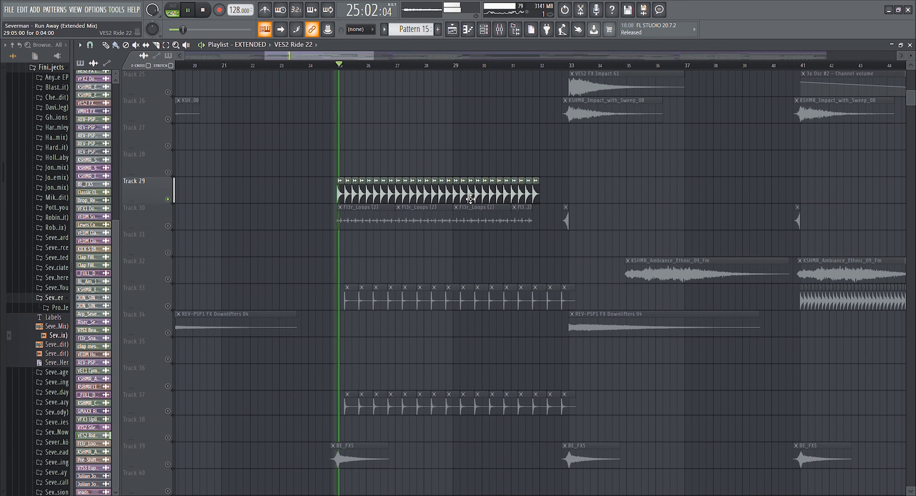
key("space")
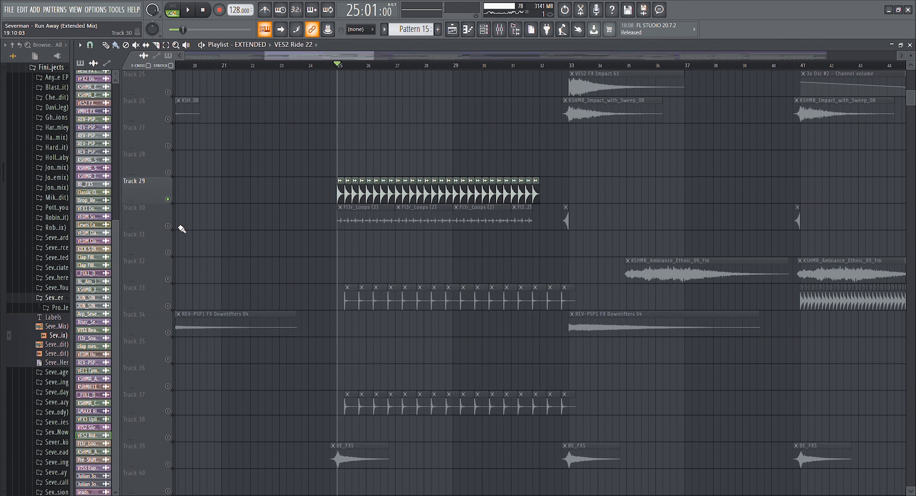
Unmute Track 30, check the Fl3r_Loops (2) clip's settings, and play it together with the ride.
left_click(167, 226)
double_click(367, 225)
key("Escape")
key("space")
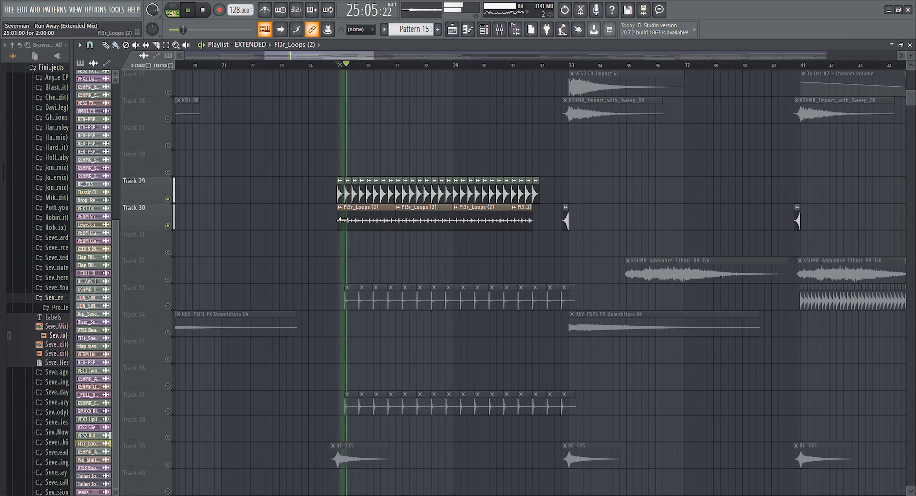
Toggle the ride's mute on Track 29 during playback and unmute the snap clips on Tracks 33 and 37.
left_click(168, 199)
left_click(168, 199)
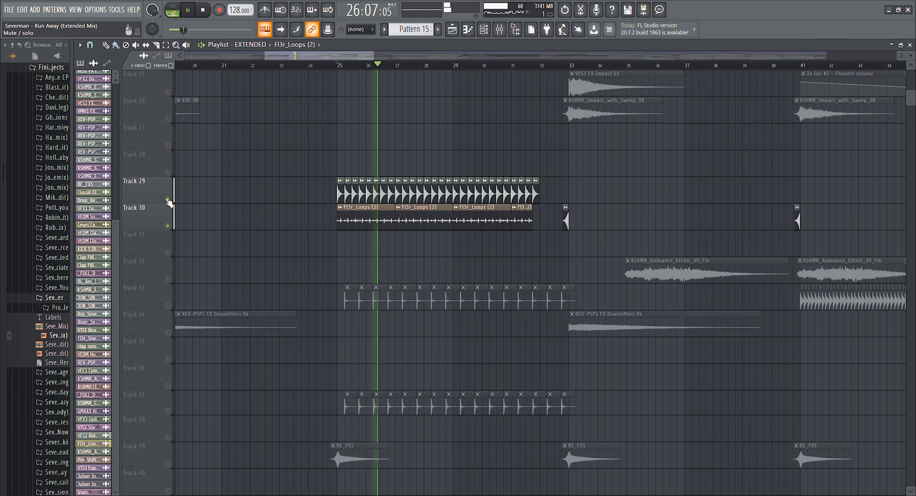
left_click(168, 306)
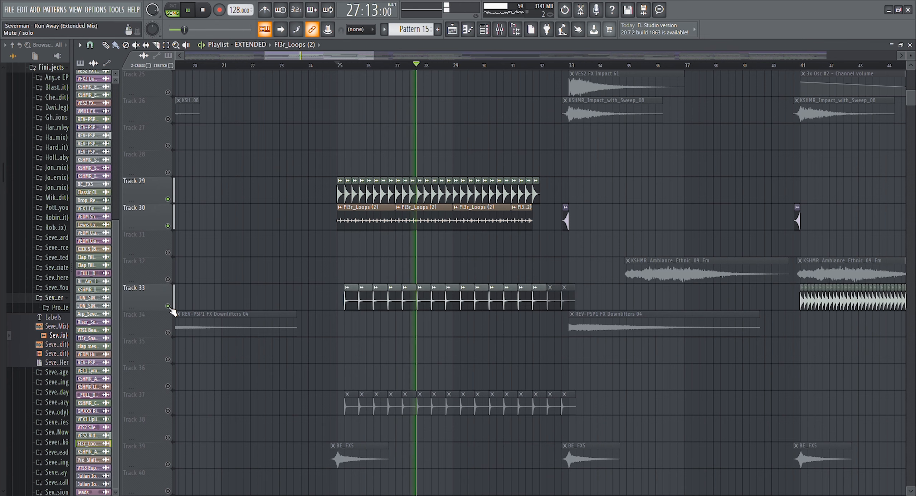
left_click(168, 411)
Unmute the percussion on Track 56 and the Balance volume automation on Track 57, and play the layers from bar 25.
scroll(320, 350, "down", 1)
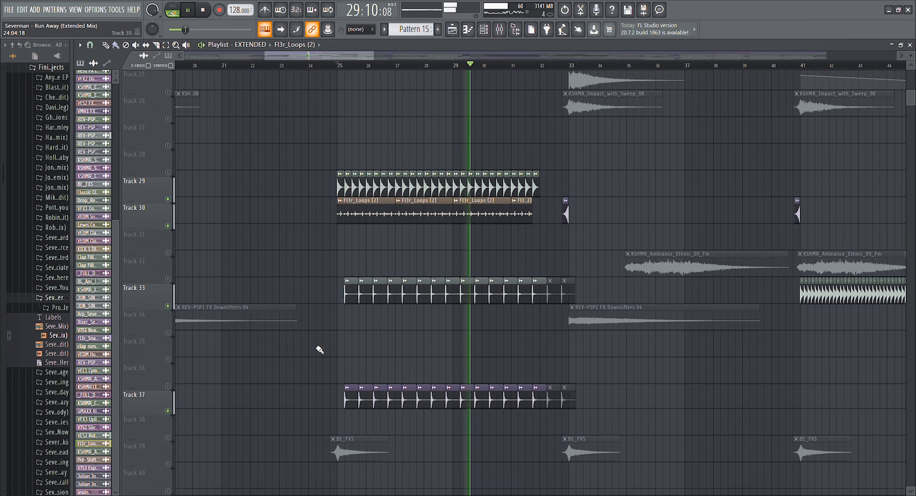
scroll(320, 350, "down", 10)
key("space")
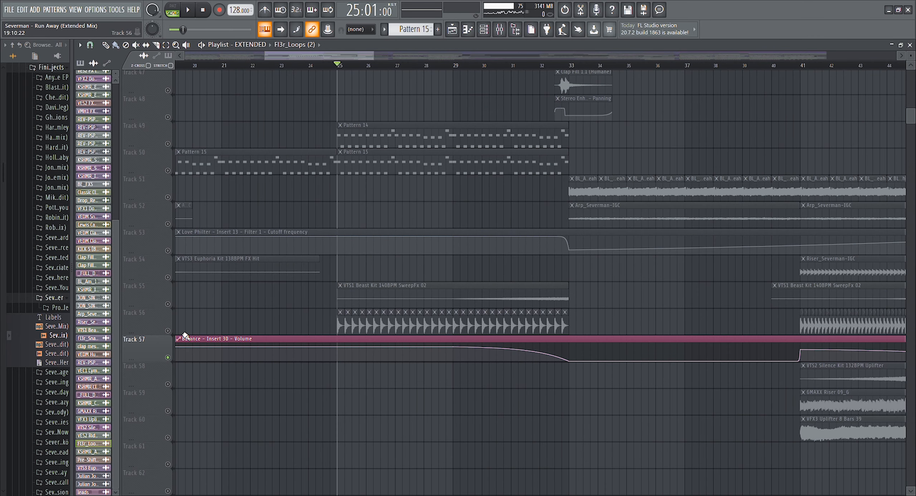
left_click(167, 331)
key("space")
scroll(282, 336, "up", 2)
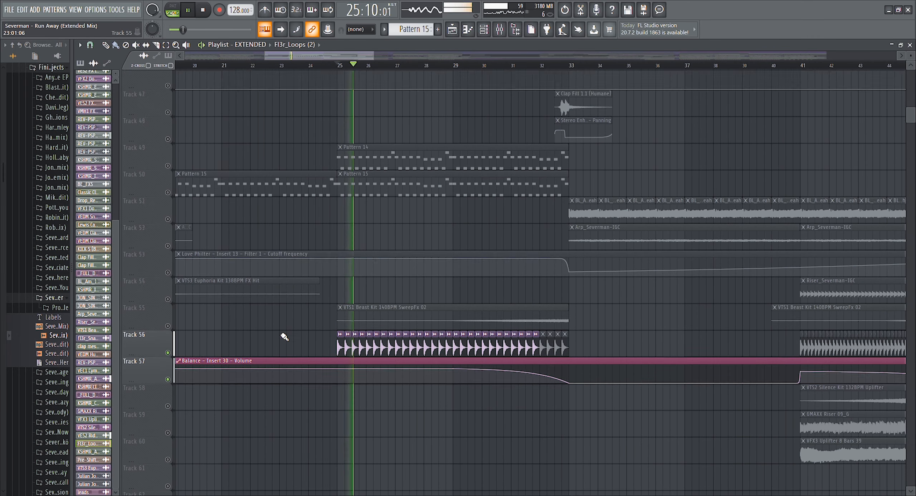
scroll(284, 337, "up", 4)
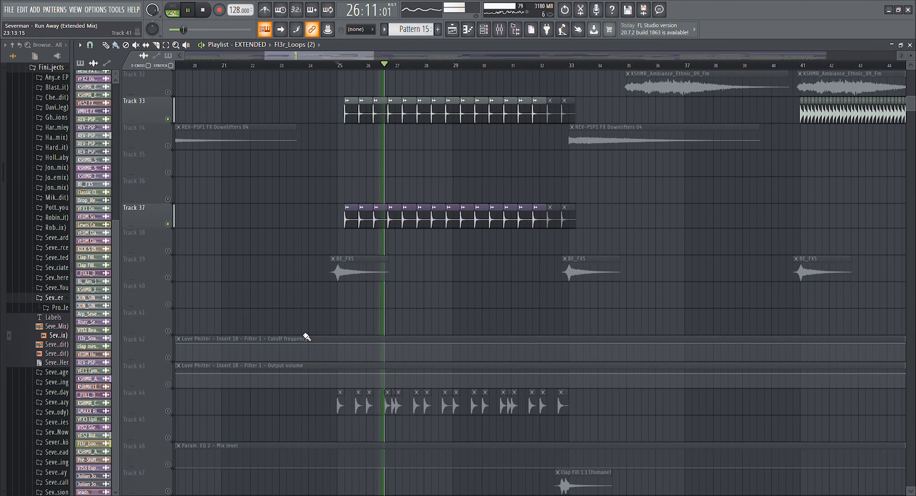
scroll(306, 336, "up", 10)
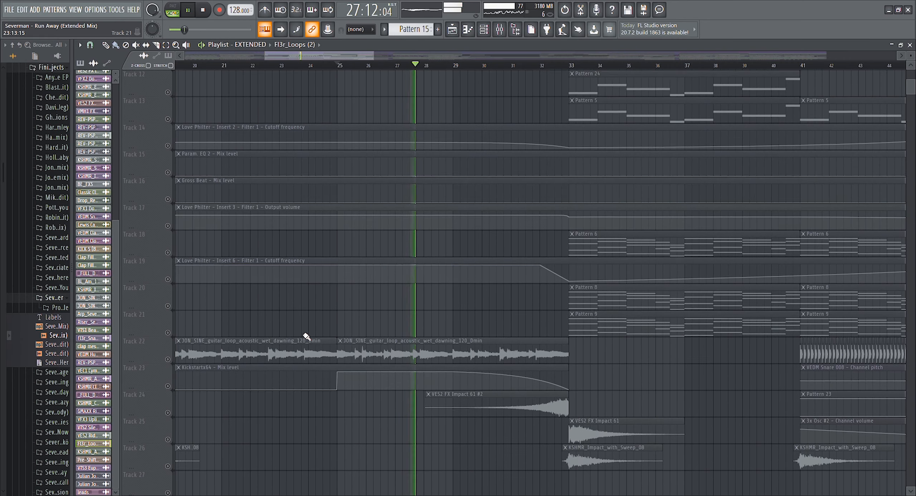
Solo Pattern 14 on Track 49 with Track 53's cutoff automation, play from bar 25, and unmute Pattern 15 on Track 50.
scroll(304, 334, "down", 12)
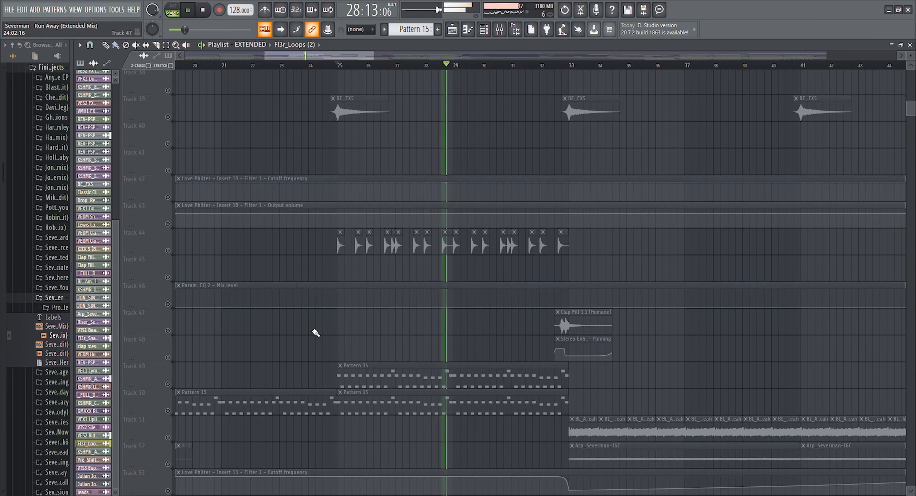
key("space")
scroll(316, 332, "down", 2)
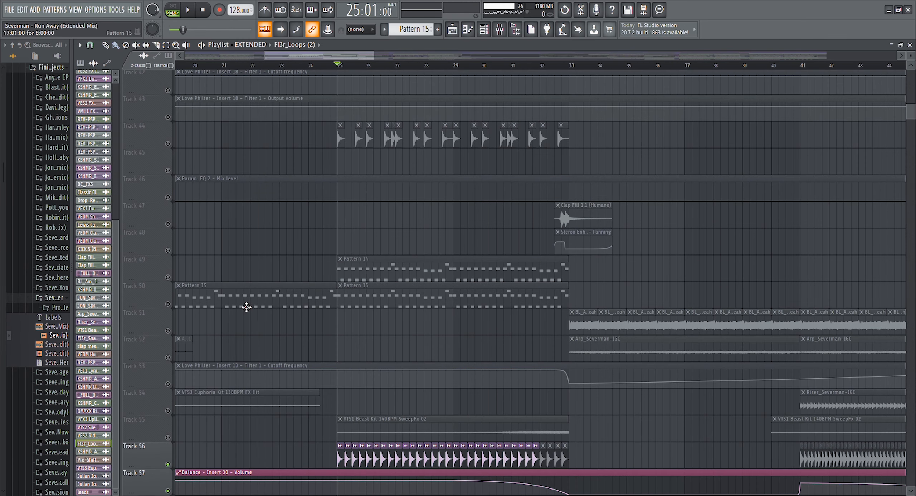
left_click(170, 279)
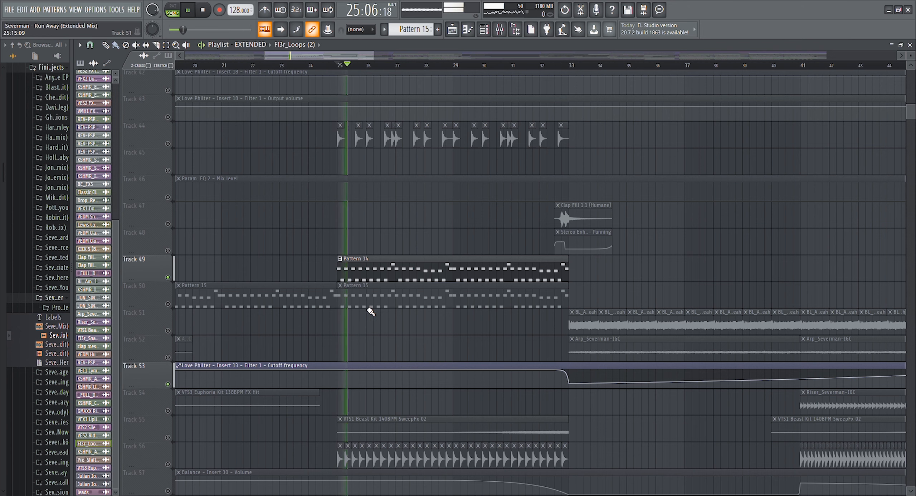
left_click(168, 304)
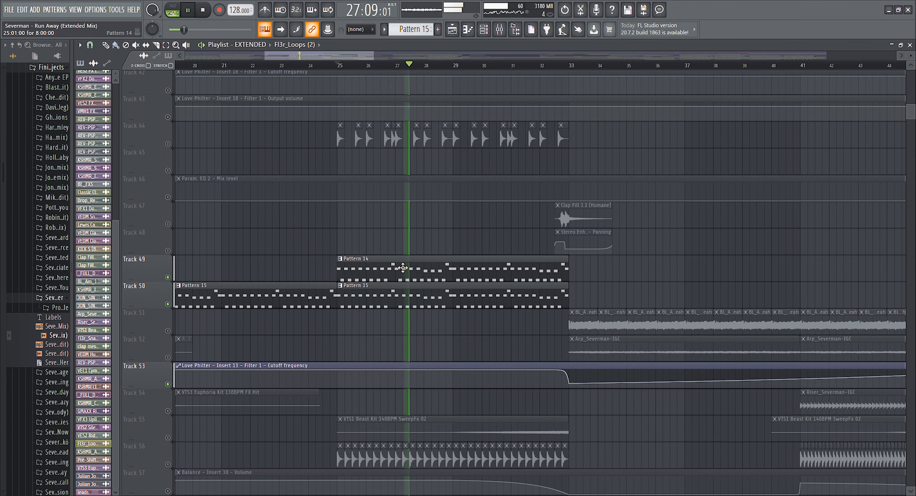
Unmute the VTS1 Beast Kit SweepFx 02 on Track 55 and BE_FX5 on Track 39, and replay from about bar 25.
scroll(343, 279, "down", 3)
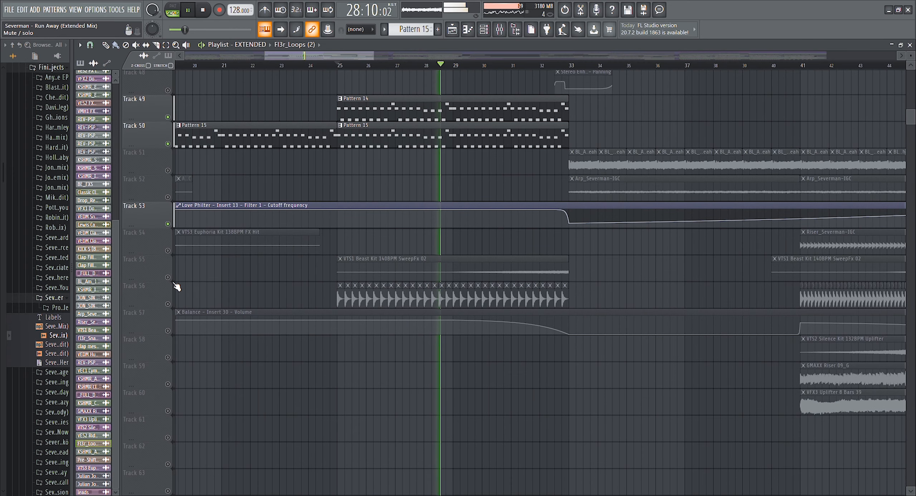
left_click(167, 277)
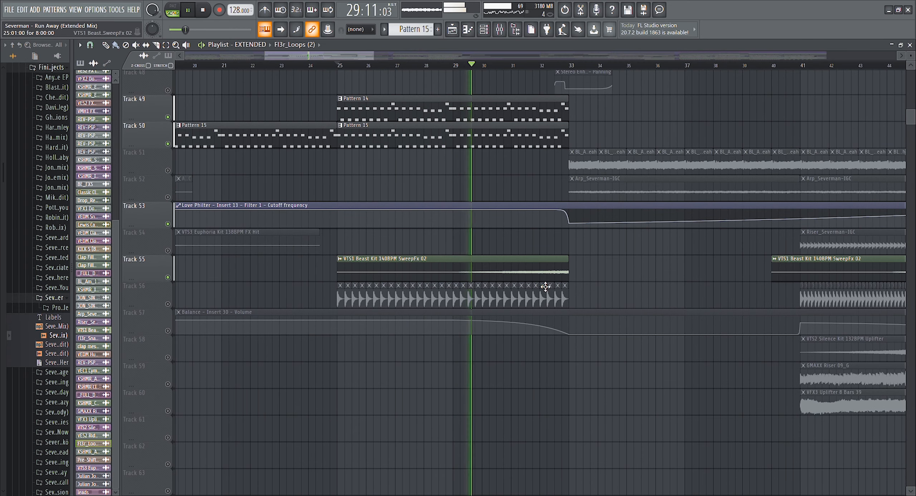
scroll(537, 273, "up", 6)
scroll(528, 275, "up", 3)
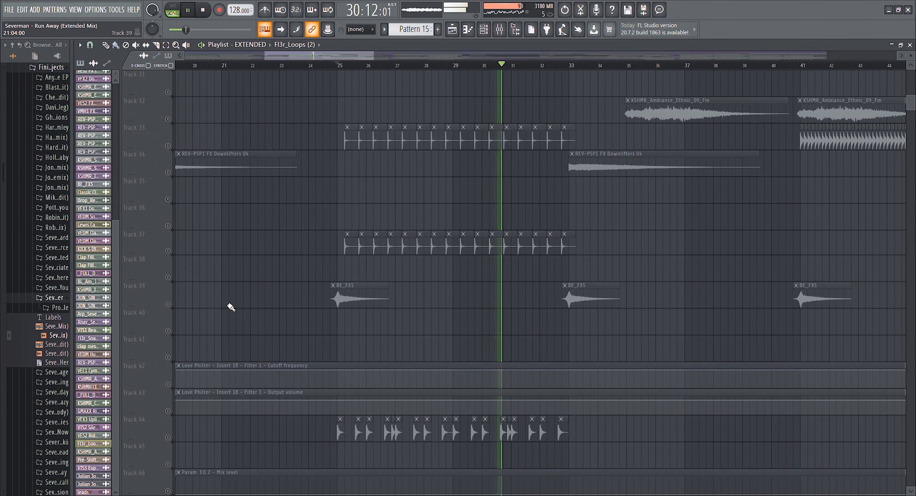
left_click(168, 304)
left_click(337, 68)
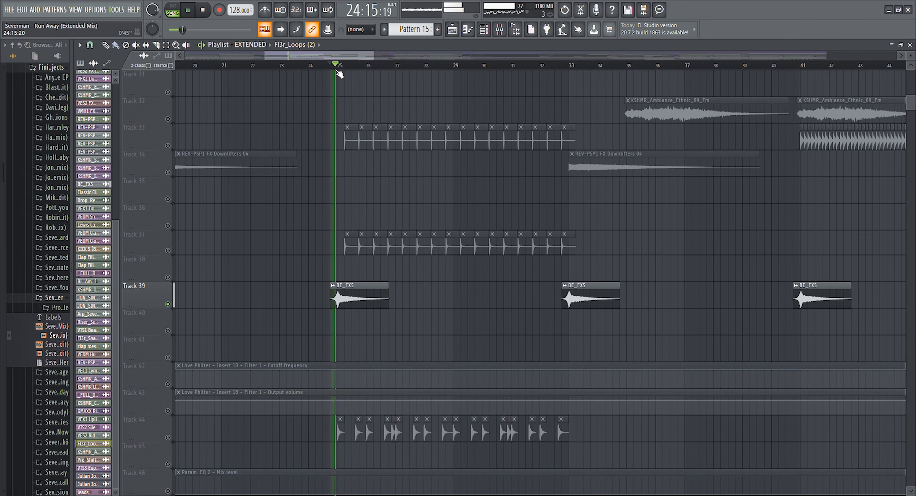
Unmute the percussion clips on Tracks 37, 33, 30 and 29 during playback.
left_click(168, 251)
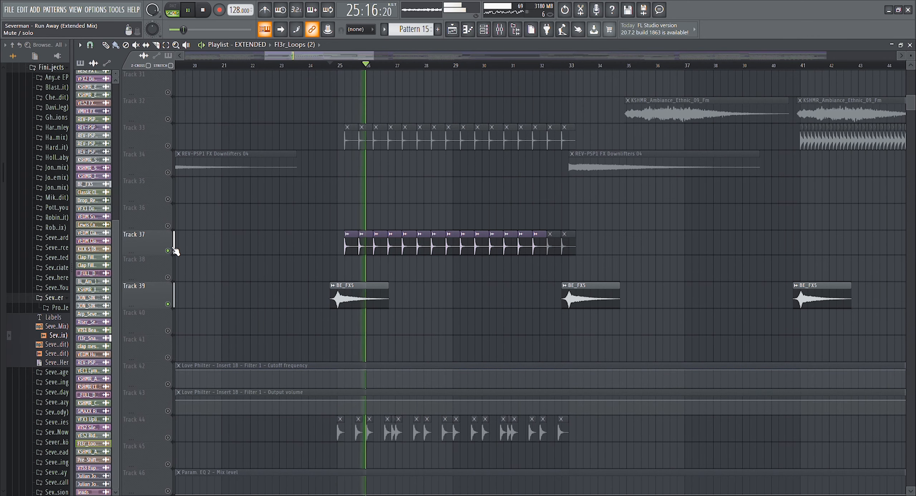
scroll(170, 268, "up", 3)
left_click(168, 279)
left_click(168, 199)
left_click(167, 172)
Add the acoustic guitar loop on Track 22, the Kickstart mix-level automation on Track 23 and the acapella on Track 5.
scroll(171, 176, "up", 6)
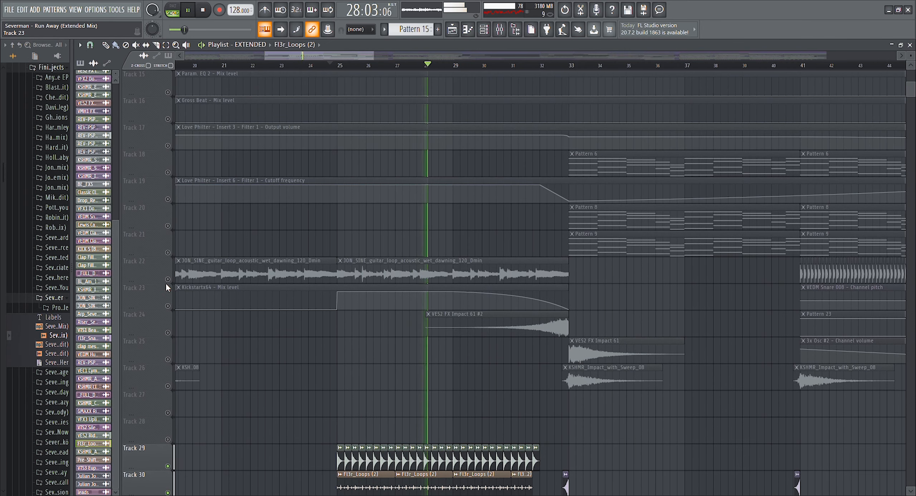
left_click(168, 279)
left_click(168, 306)
scroll(288, 253, "up", 2)
scroll(288, 252, "up", 4)
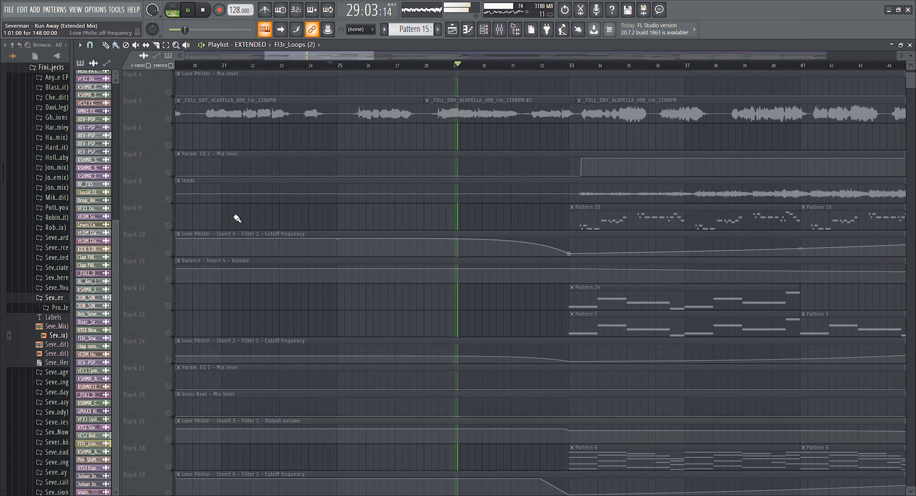
left_click(167, 119)
Unmute all tracks and play the full arrangement into the section at bar 33, skipping ahead to about bar 41.
right_click(170, 119)
scroll(489, 272, "down", 6)
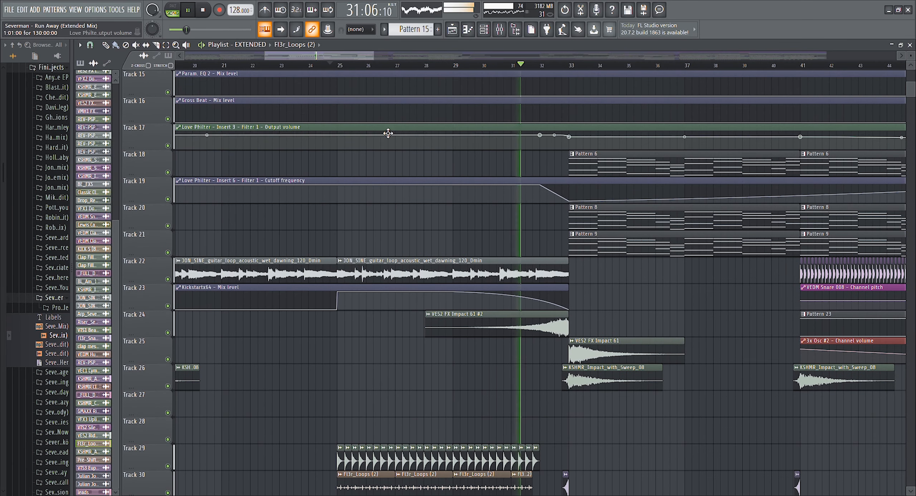
scroll(367, 58, "down", 3)
left_click_drag(367, 57, 405, 58)
scroll(409, 178, "up", 2)
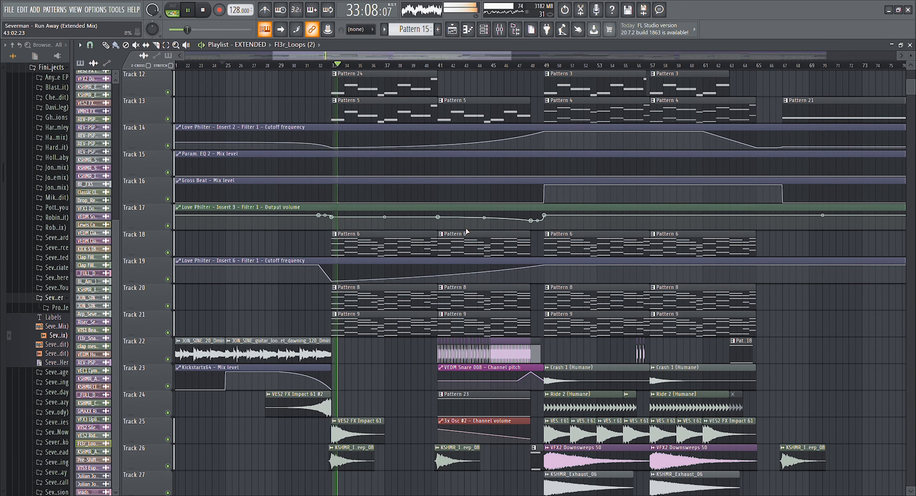
scroll(469, 230, "up", 2)
scroll(471, 234, "up", 3)
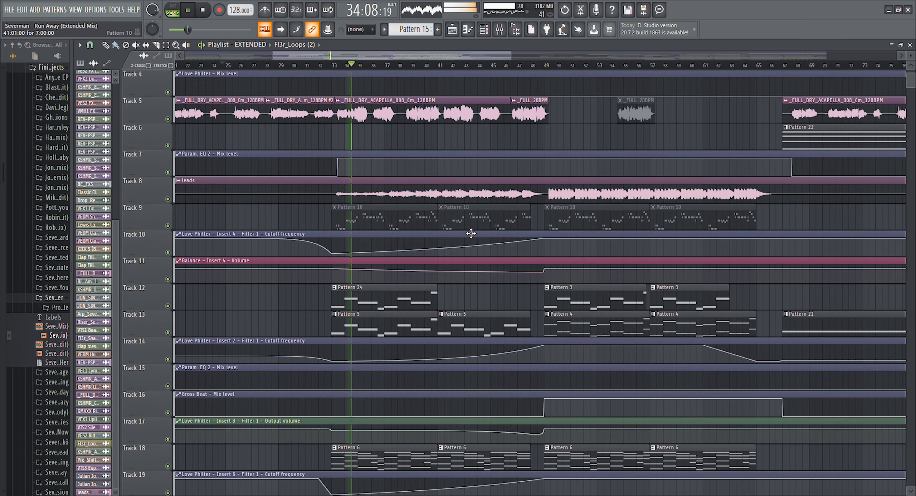
scroll(471, 233, "down", 3)
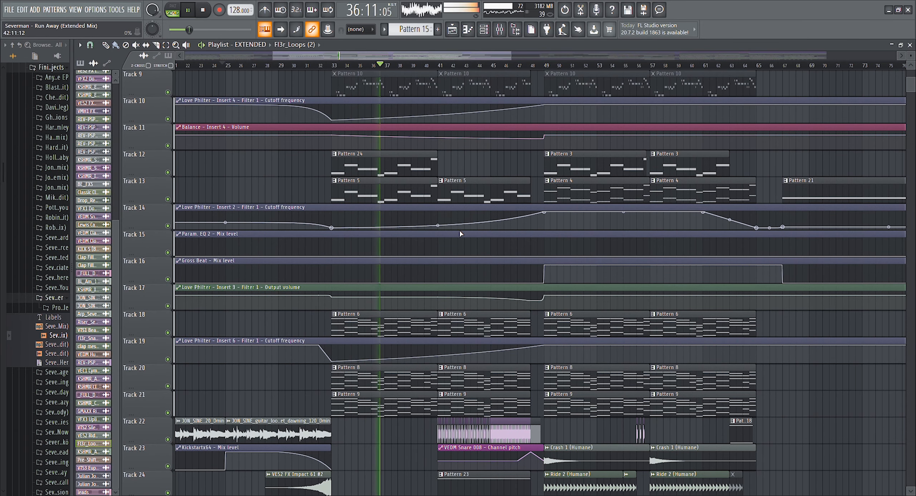
left_click_drag(450, 58, 456, 57)
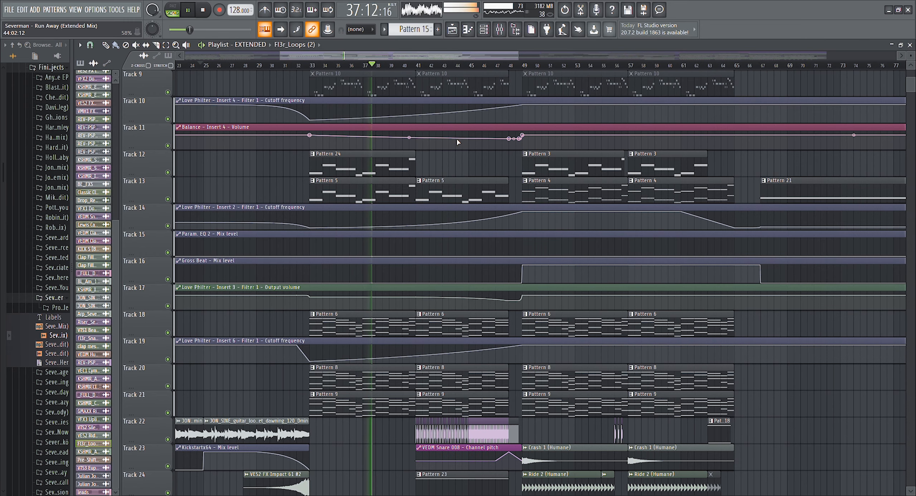
left_click(422, 67)
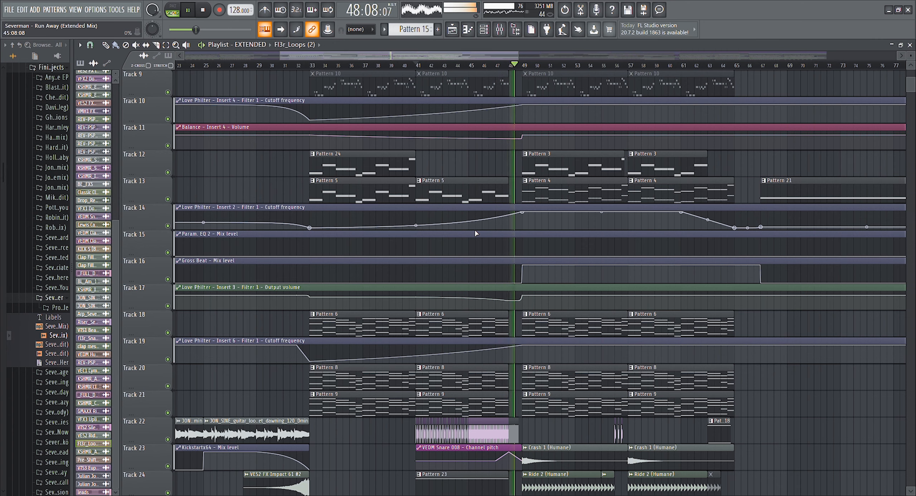
Stop the full mix, solo Track 12 and audition Pattern 24 from bar 33.
key("space")
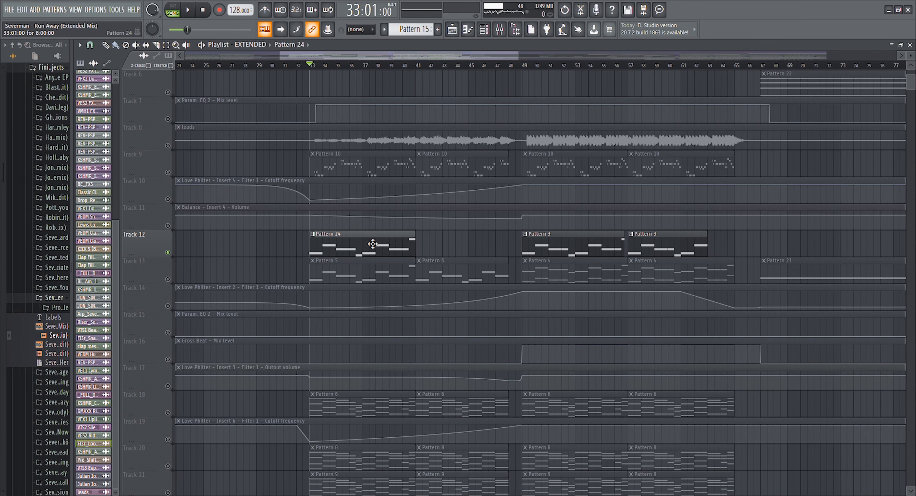
left_click(373, 244)
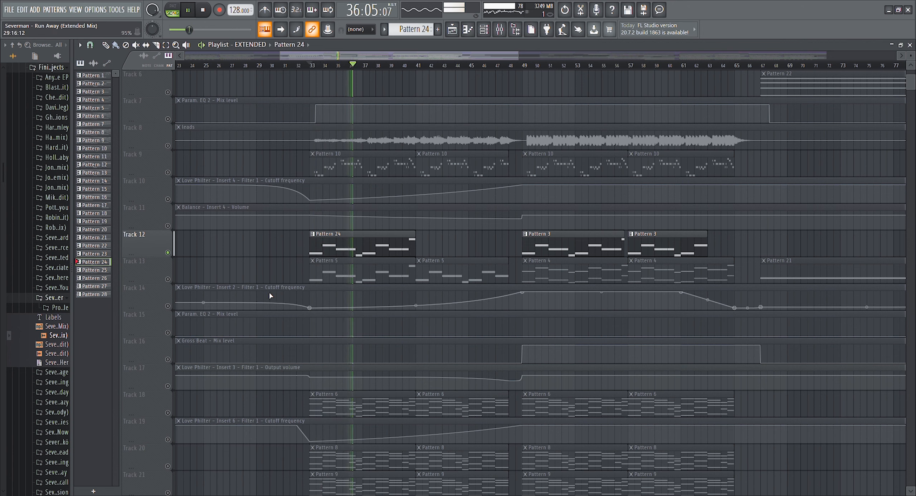
key("space")
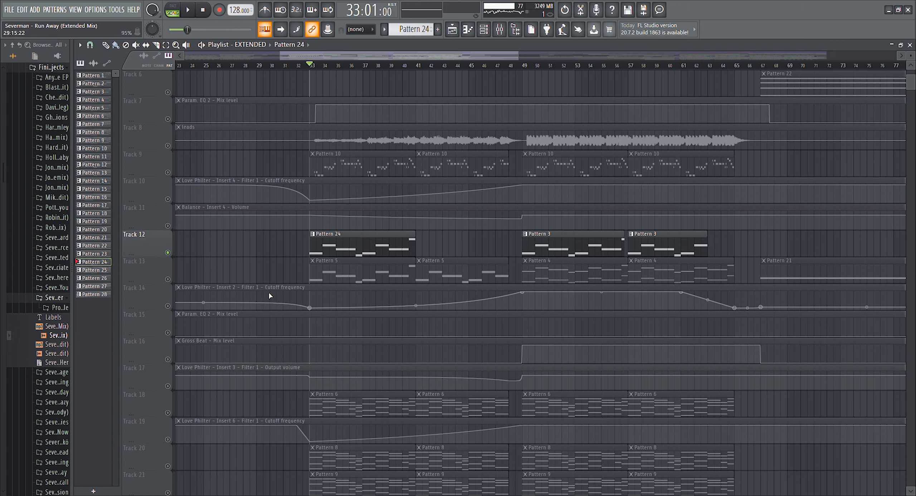
Unmute Pattern 5 on Track 13 and the automation on Tracks 14 to 17, and play them with Pattern 24 from bar 33.
left_click(167, 281)
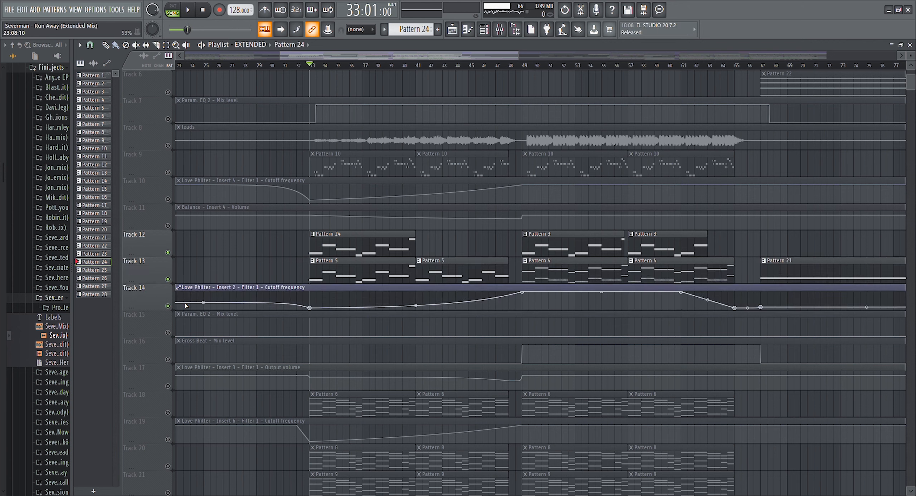
left_click(167, 385)
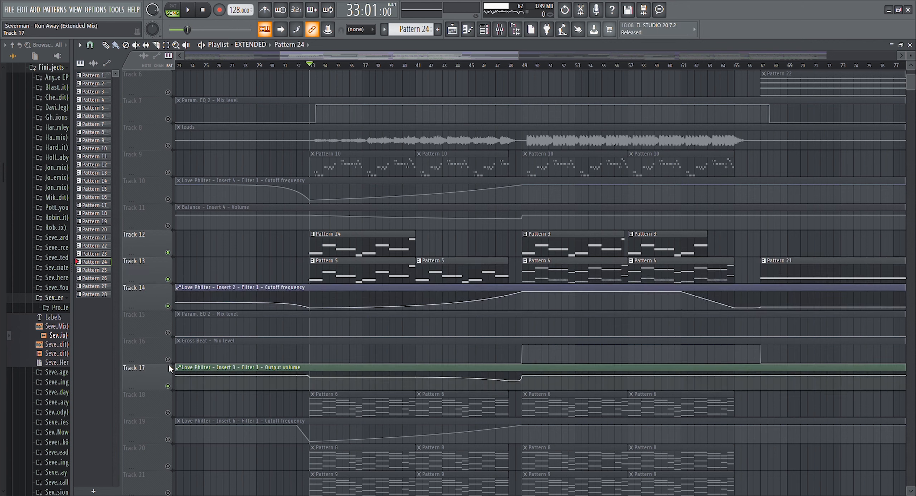
left_click(167, 359)
left_click(168, 333)
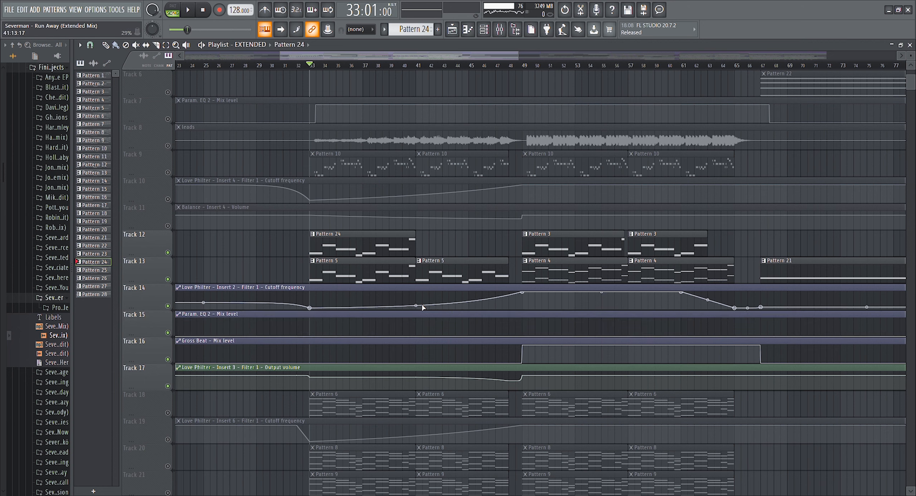
key("space")
scroll(411, 321, "down", 1)
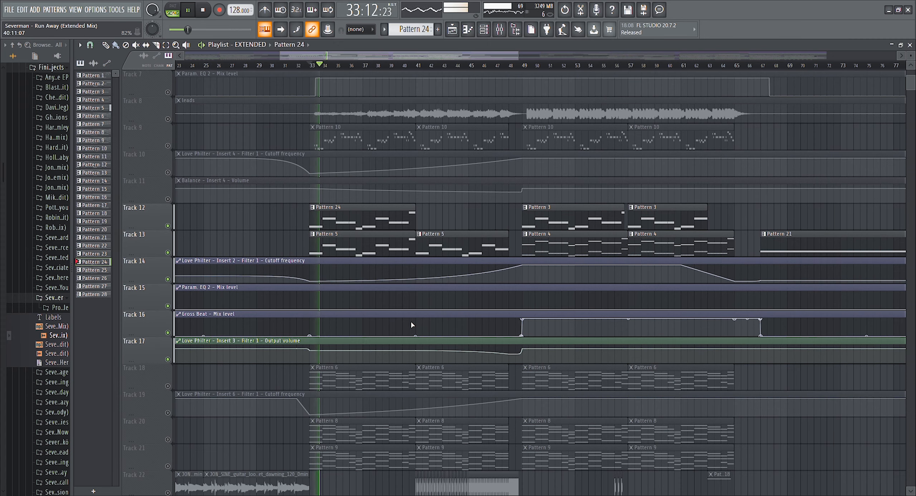
scroll(410, 321, "down", 2)
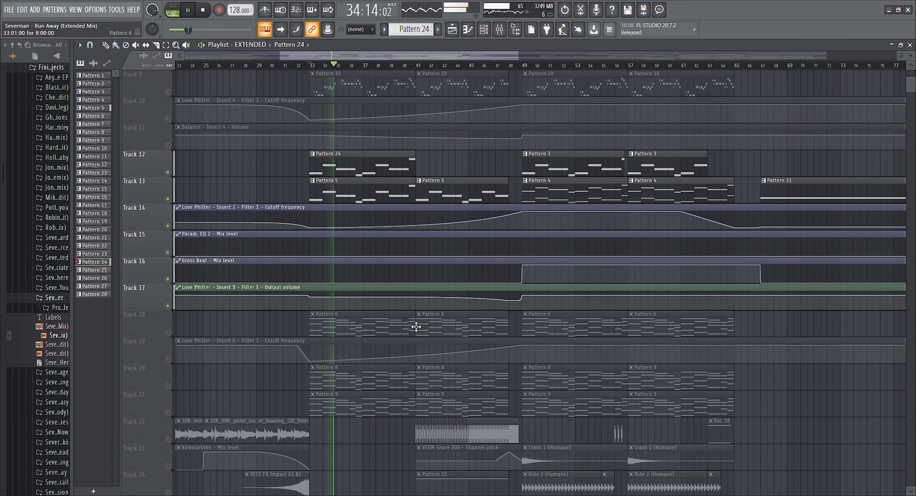
scroll(416, 326, "down", 2)
scroll(416, 327, "up", 2)
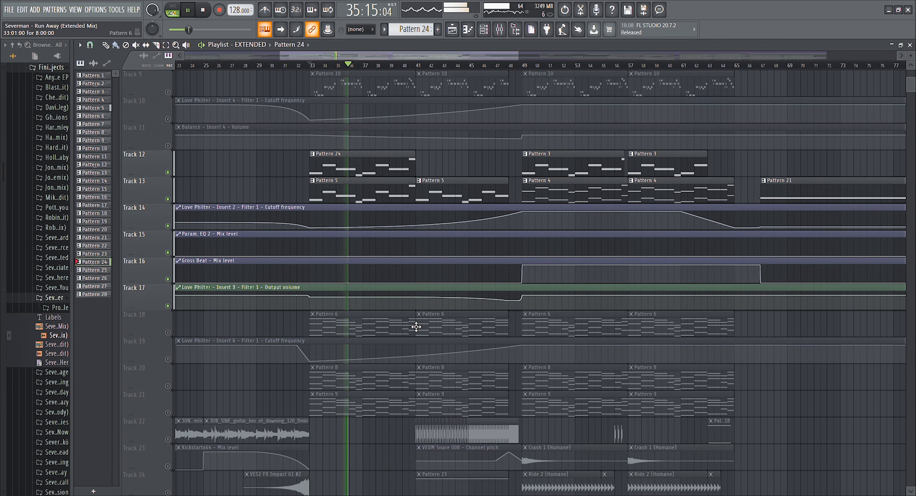
Unmute Pattern 6 on Track 18 and the cutoff automation on Track 19, and audition from bar 33, skipping ahead to about bar 44.
key("space")
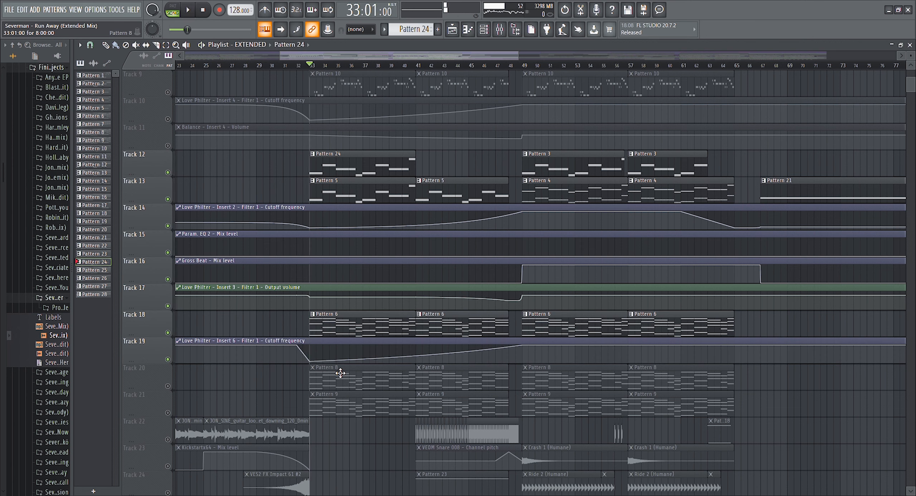
key("space")
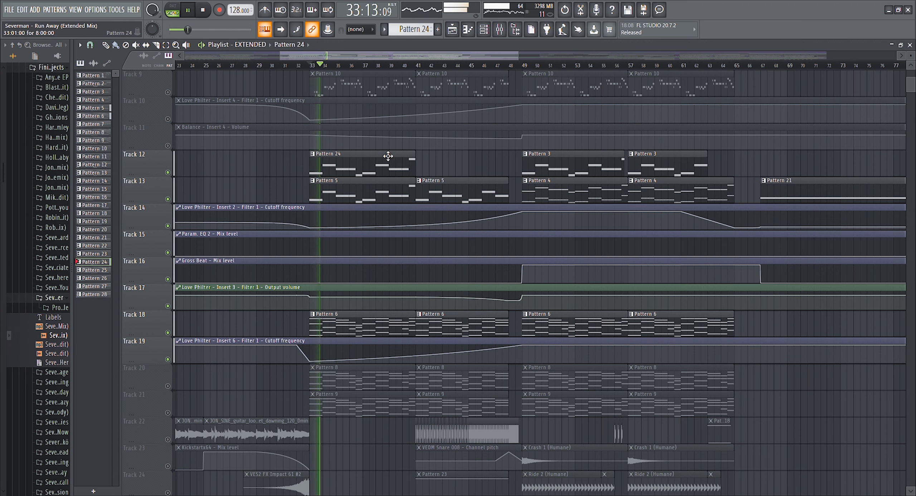
left_click(368, 66)
left_click(419, 66)
left_click(461, 66)
key("space")
Unmute Pattern 8 on Track 20 and Pattern 9 on Track 21, and play the layered patterns from bar 33.
scroll(229, 347, "down", 2)
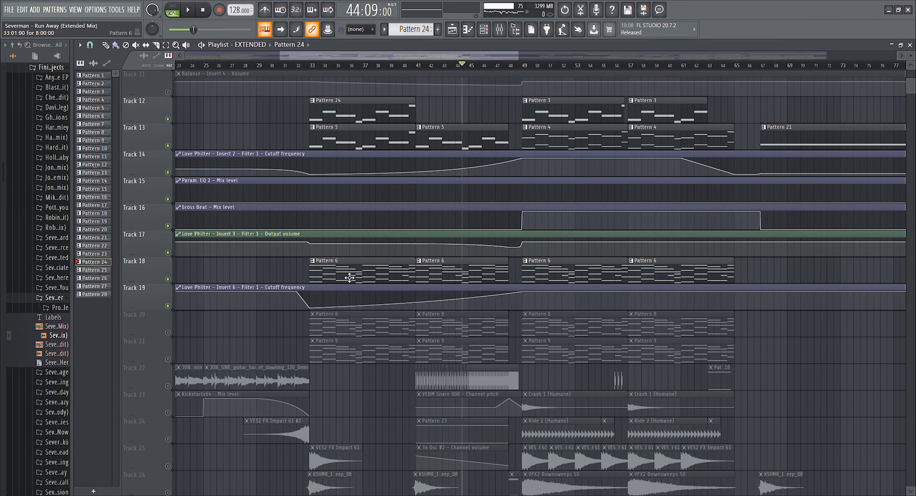
scroll(349, 278, "down", 4)
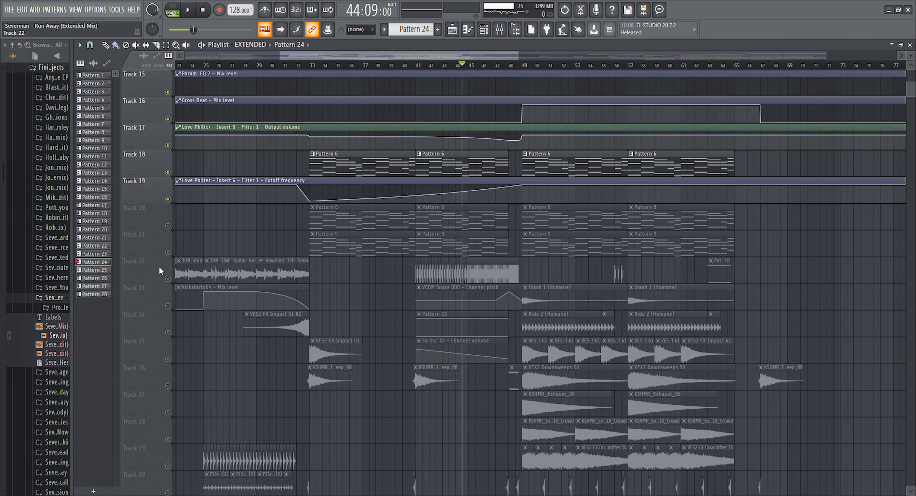
left_click(168, 226)
left_click(168, 253)
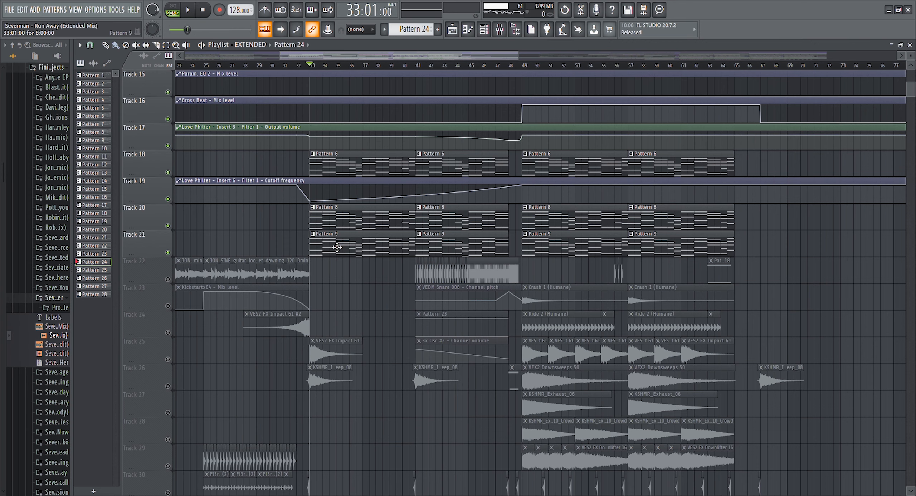
key("space")
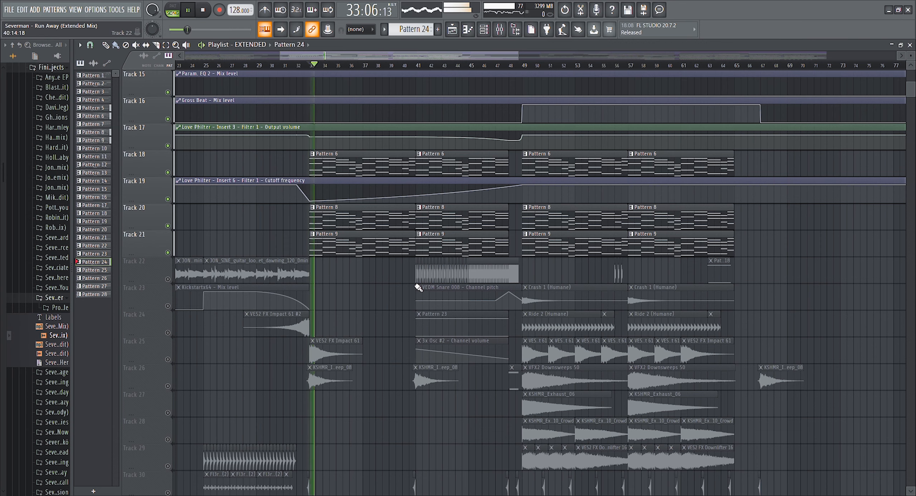
scroll(418, 288, "down", 2)
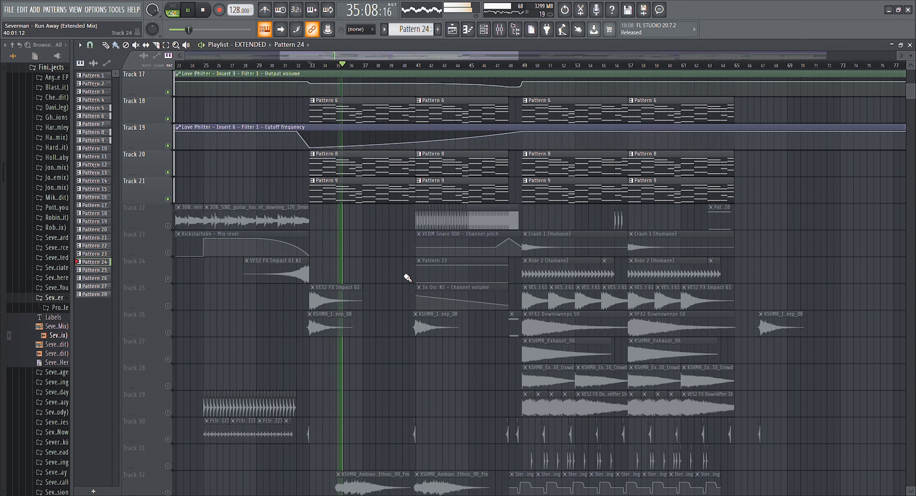
scroll(407, 277, "up", 2)
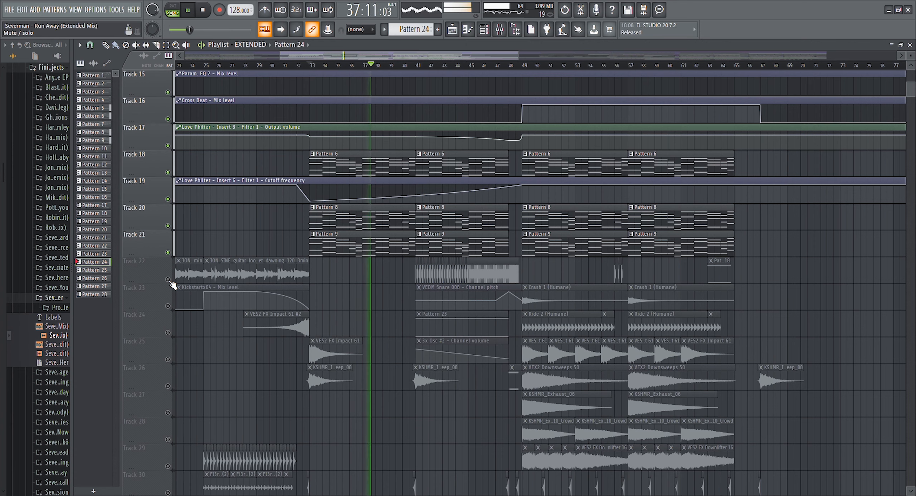
key("space")
scroll(465, 332, "down", 5)
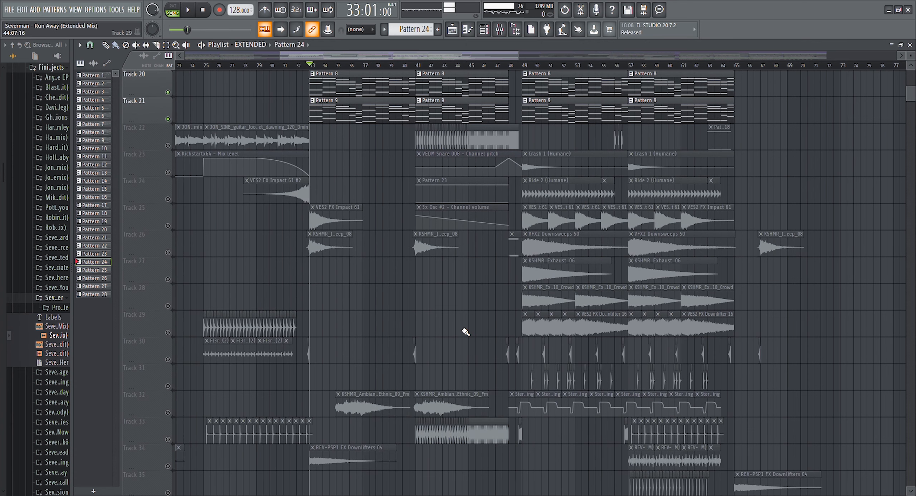
Isolate the impact and effects clips on Tracks 24, 25 and 26 and play them from bar 33.
left_click(168, 253)
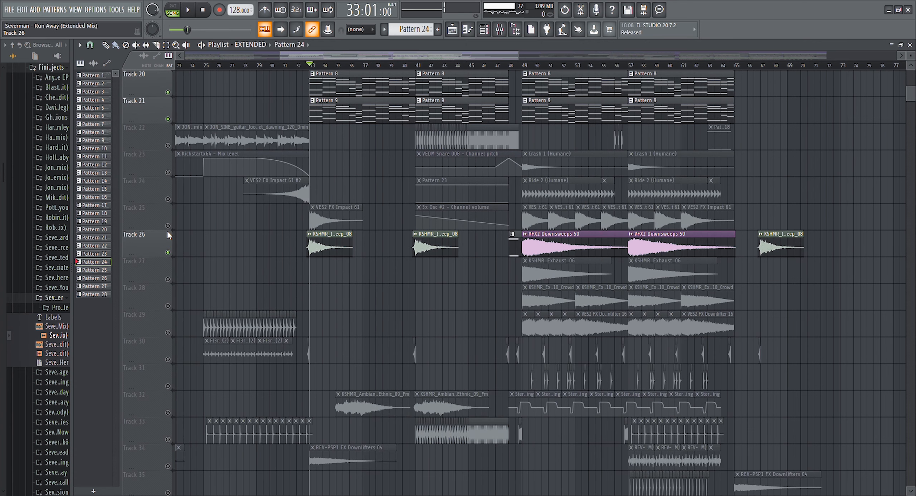
right_click(167, 226)
left_click(168, 253)
left_click(167, 199)
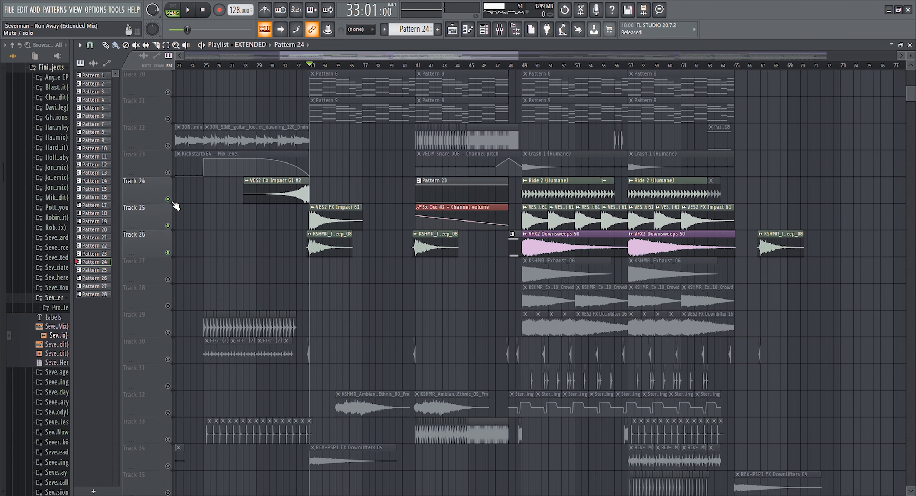
scroll(372, 253, "down", 5)
key("space")
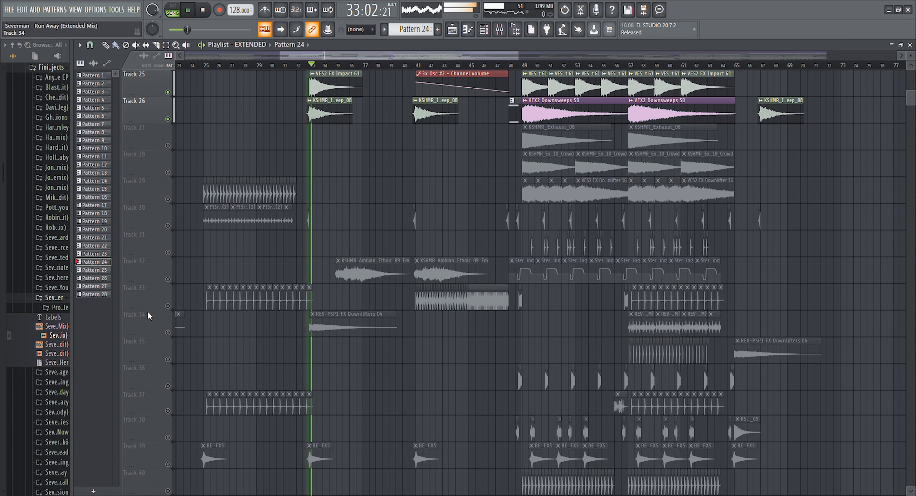
Unmute the downlifter on Track 34, the ambient vocal on Track 32 and the percussion on Track 33 during playback.
left_click(167, 332)
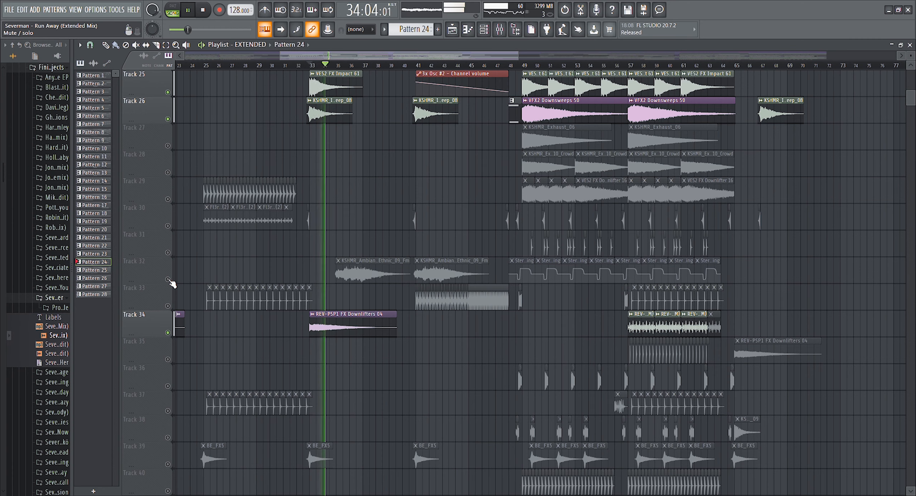
left_click(167, 279)
left_click(167, 306)
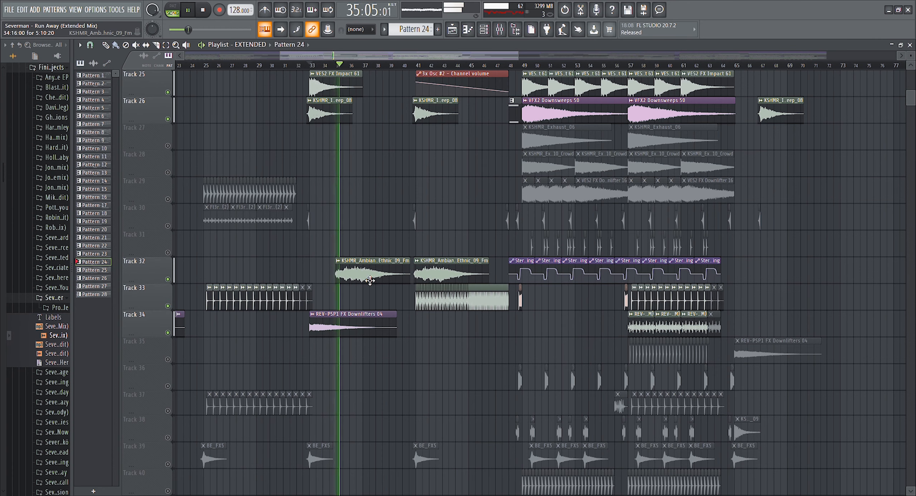
scroll(385, 285, "down", 17)
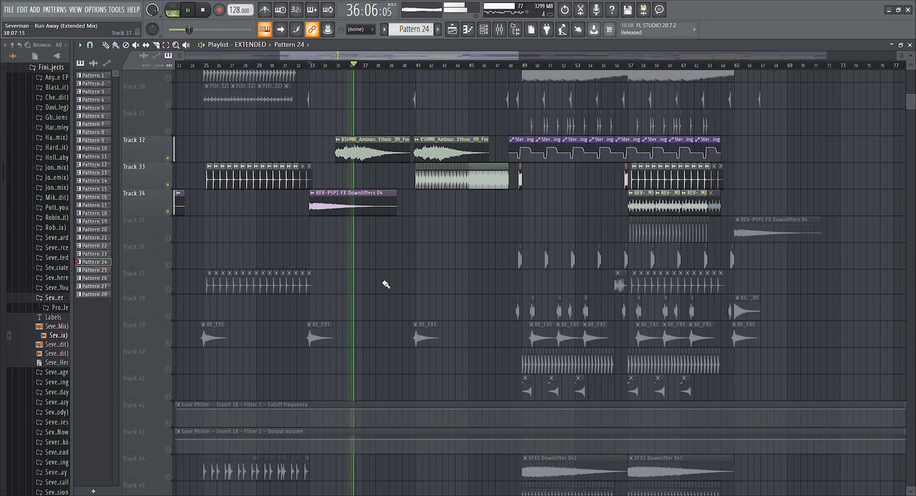
scroll(393, 284, "down", 5)
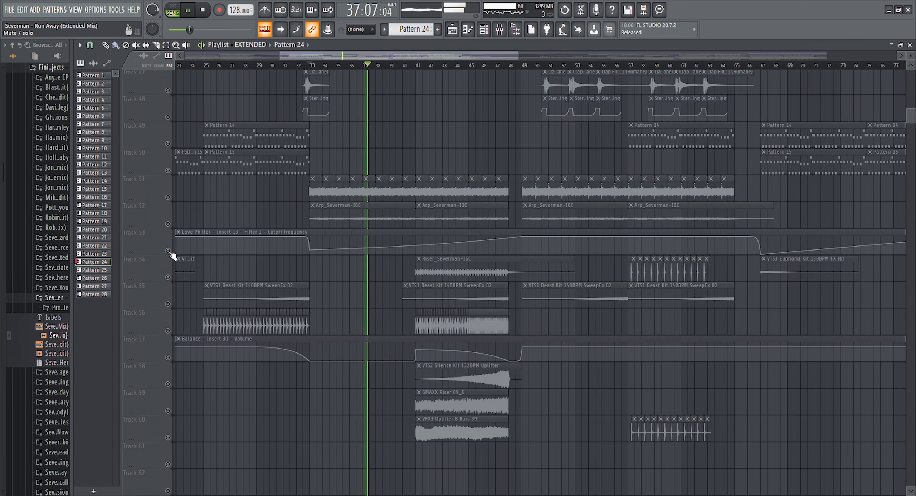
Unmute the cutoff automation on Track 53 and the arp on Track 52, and audition them from bar 33.
left_click(171, 255)
key("space")
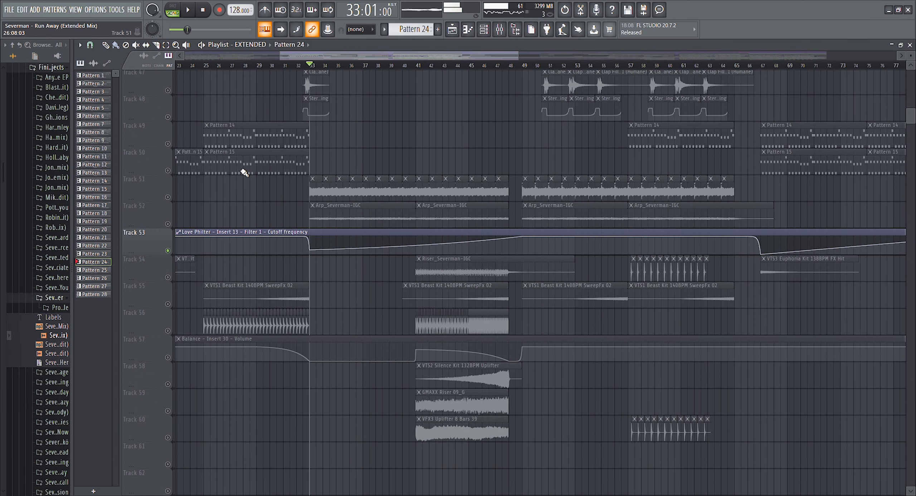
left_click(172, 226)
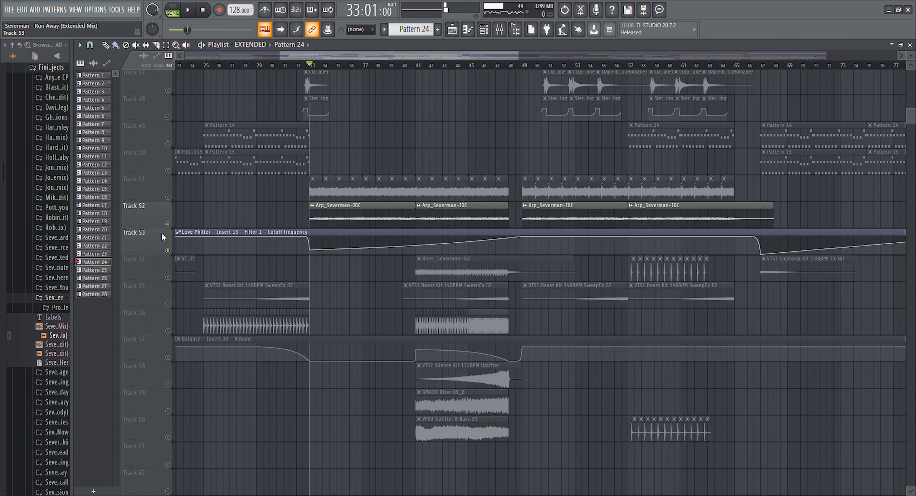
key("space")
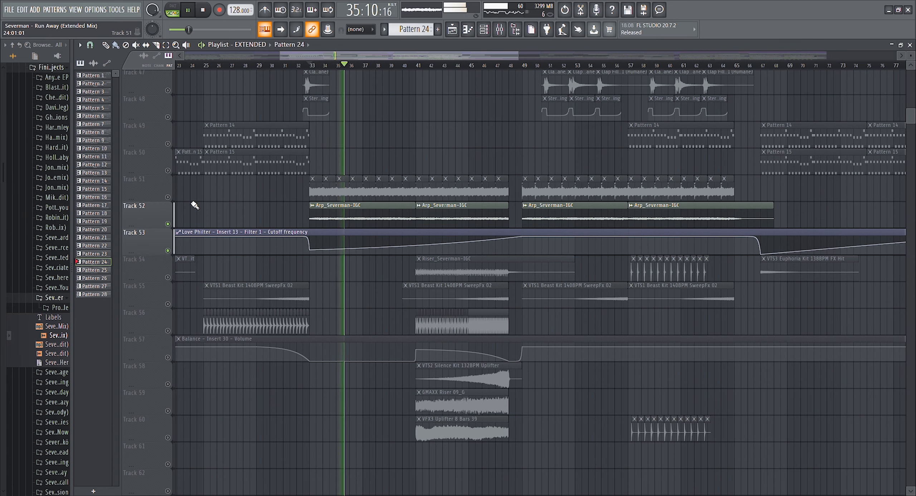
scroll(369, 92, "up", 4)
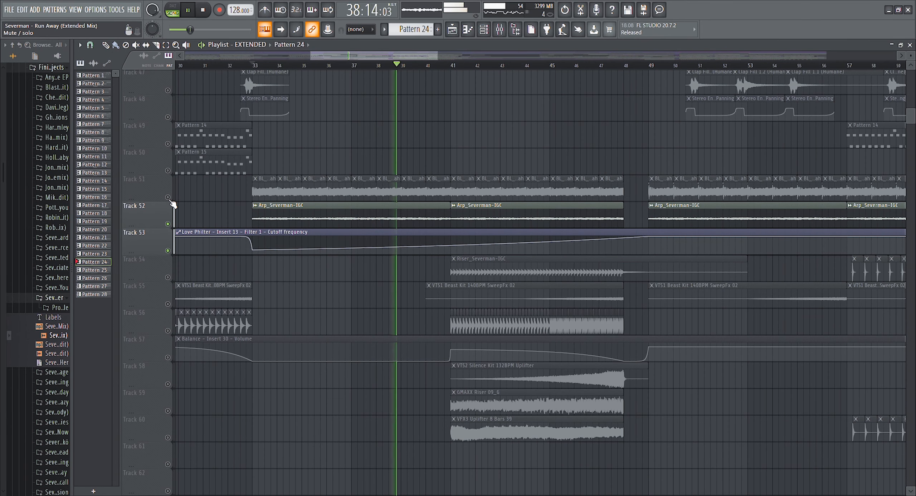
Unmute Track 51 and toggle the Track 52 arp off and on to compare the layers during playback.
left_click(171, 202)
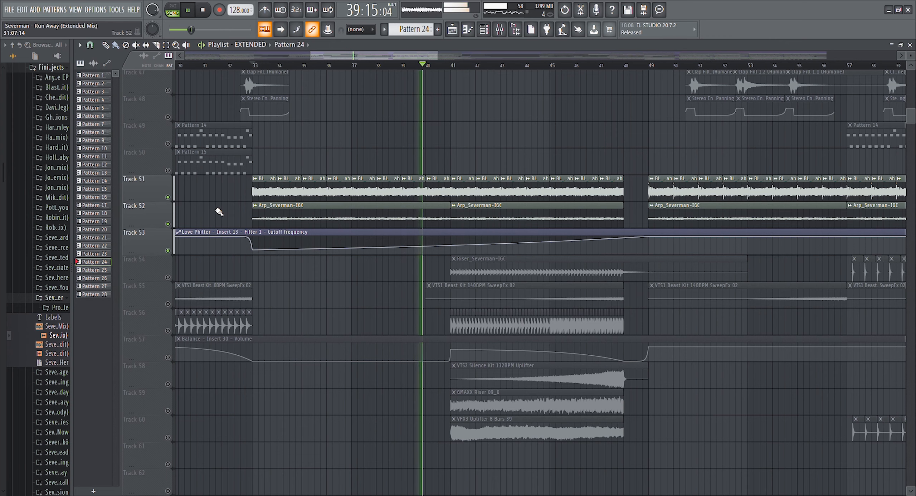
left_click(167, 224)
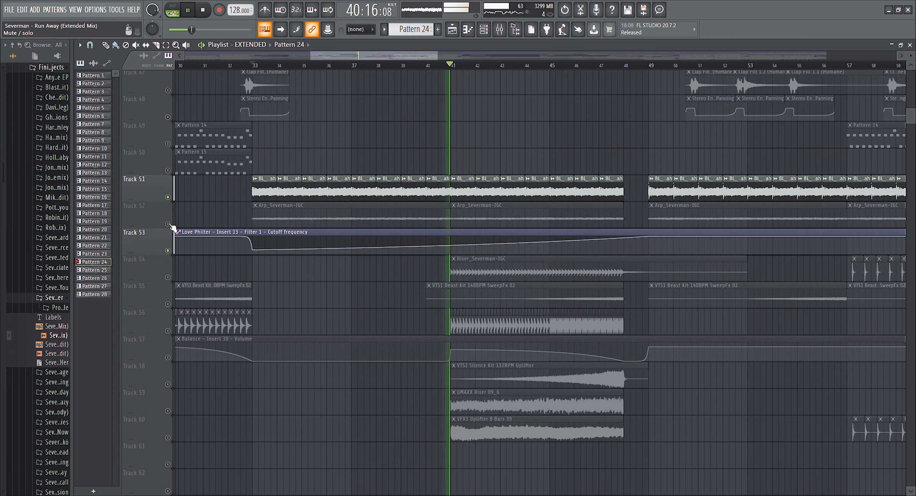
scroll(373, 262, "down", 10)
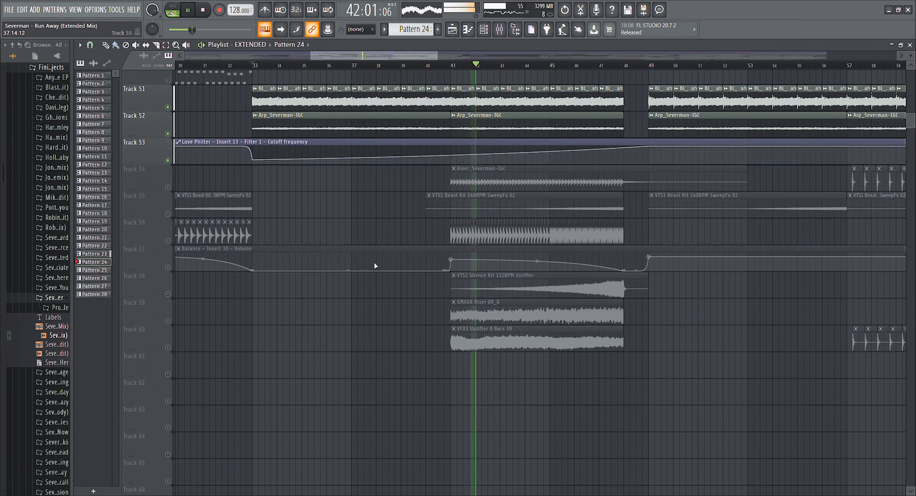
scroll(445, 237, "up", 5)
scroll(446, 237, "up", 5)
scroll(450, 66, "down", 3)
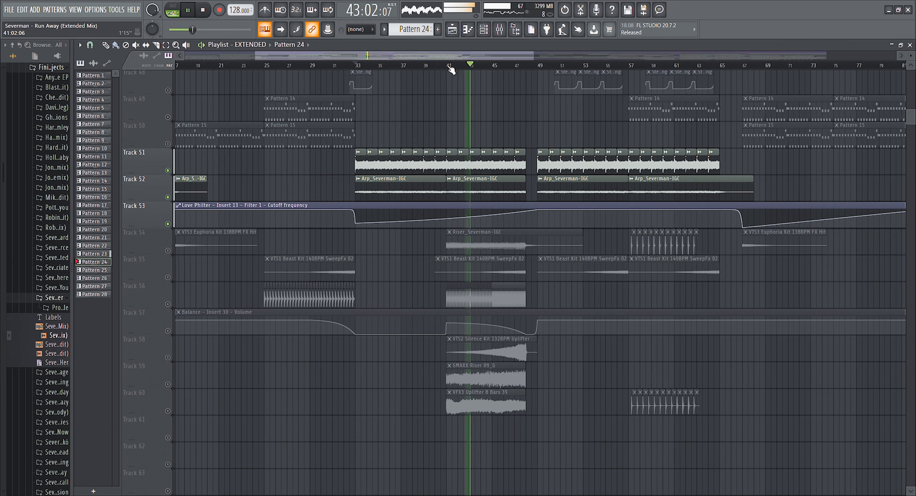
Mark the build-up section from bar 41 to 49, clear the selection and restart playback from bar 41.
left_click_drag(447, 57, 487, 56)
key("space")
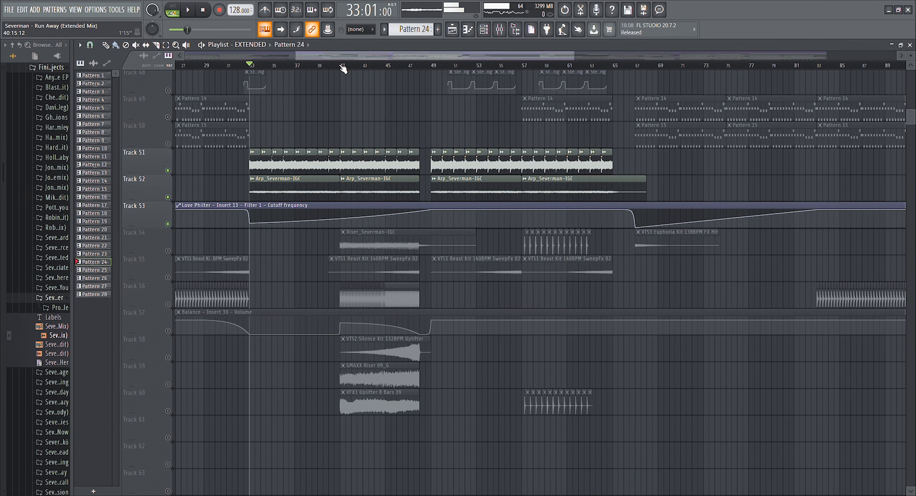
left_click_drag(342, 67, 437, 72)
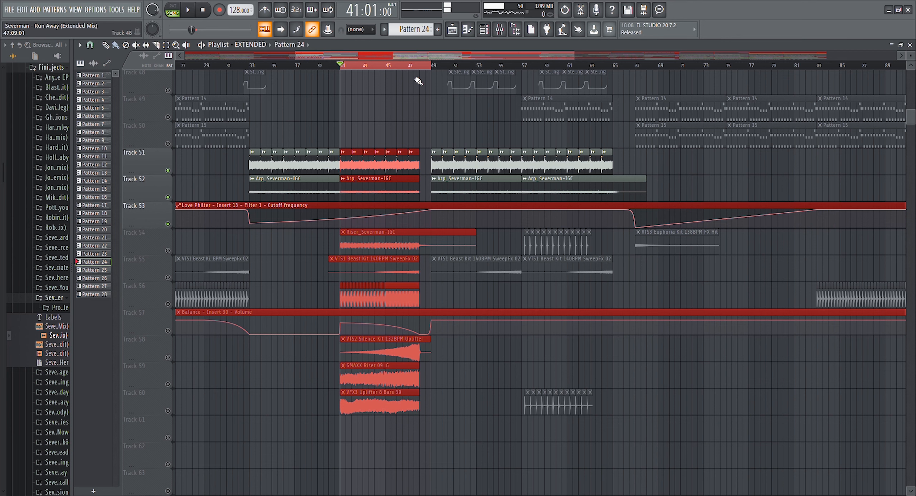
left_click(347, 73)
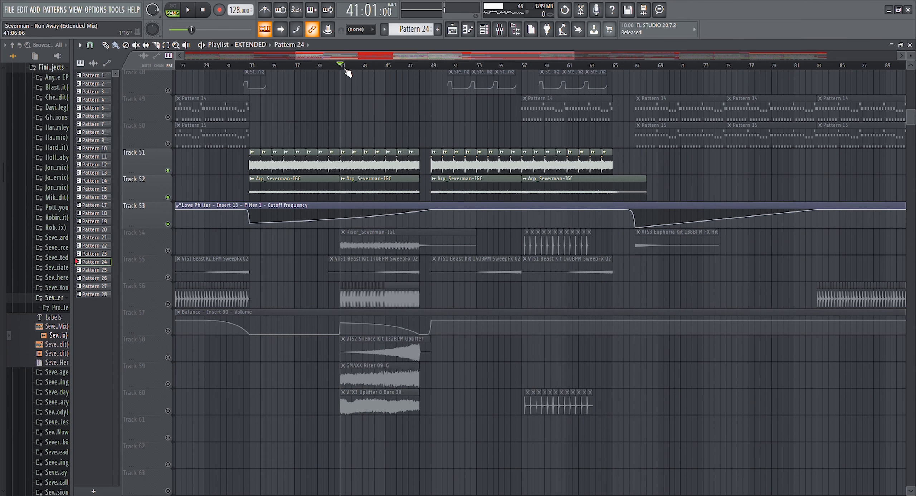
key("space")
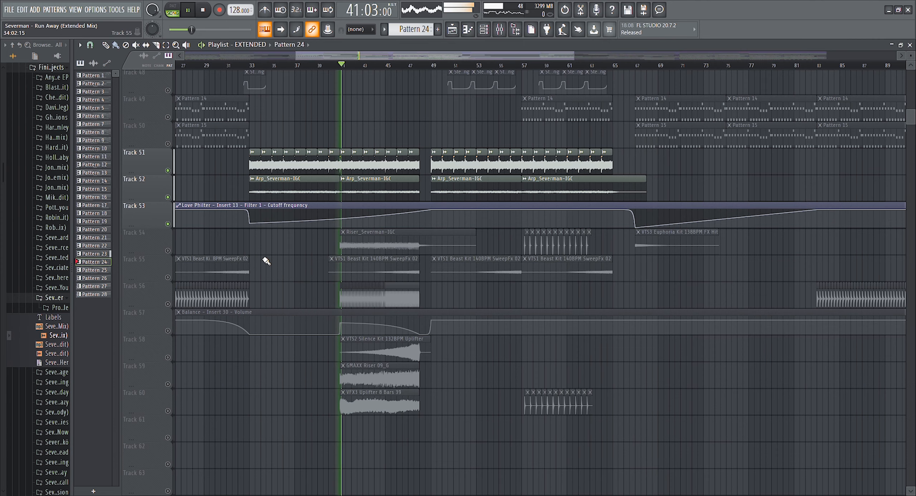
Unmute the riser, sweep, percussion, volume automation and uplifter layers on Tracks 54 to 60 during playback.
left_click(168, 251)
left_click(168, 277)
left_click(168, 304)
left_click(168, 331)
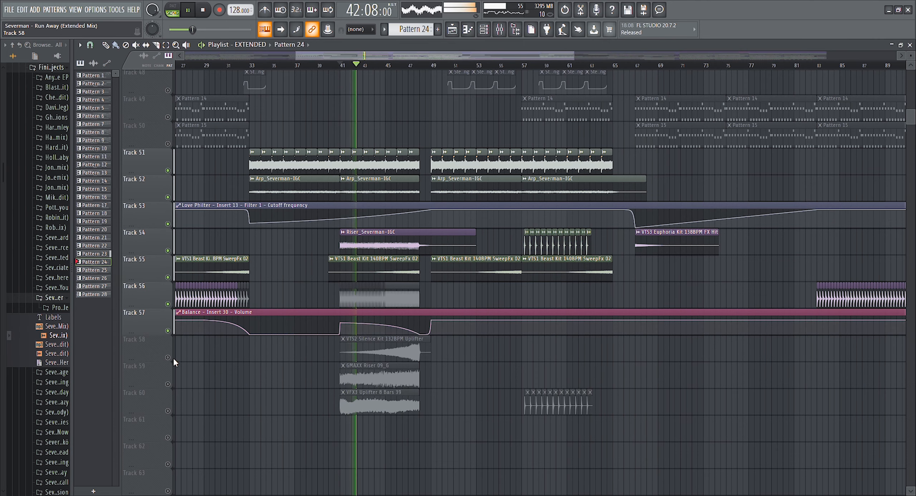
left_click(168, 357)
left_click(168, 384)
left_click(168, 410)
Unmute Tracks 22 and 23, including the snare pitch automation, and continue auditioning the build-up toward bar 48.
scroll(280, 365, "up", 5)
scroll(280, 365, "up", 6)
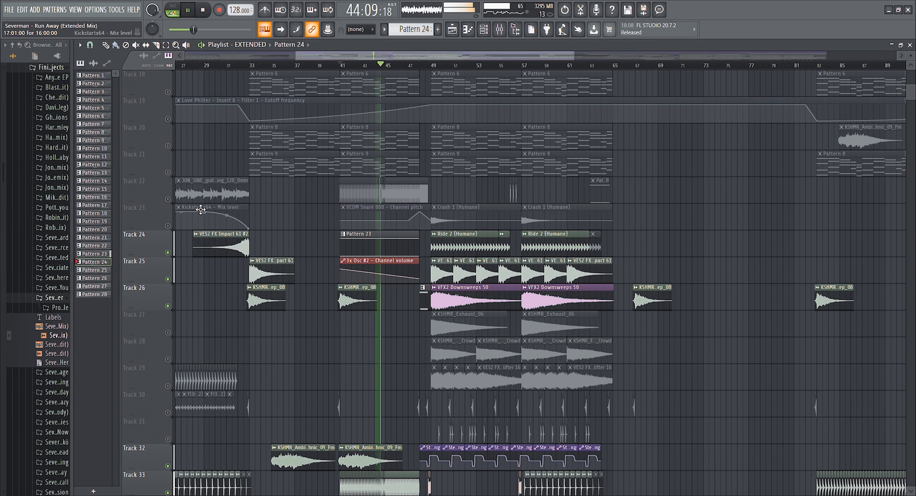
left_click(168, 226)
left_click(167, 199)
scroll(198, 215, "up", 3)
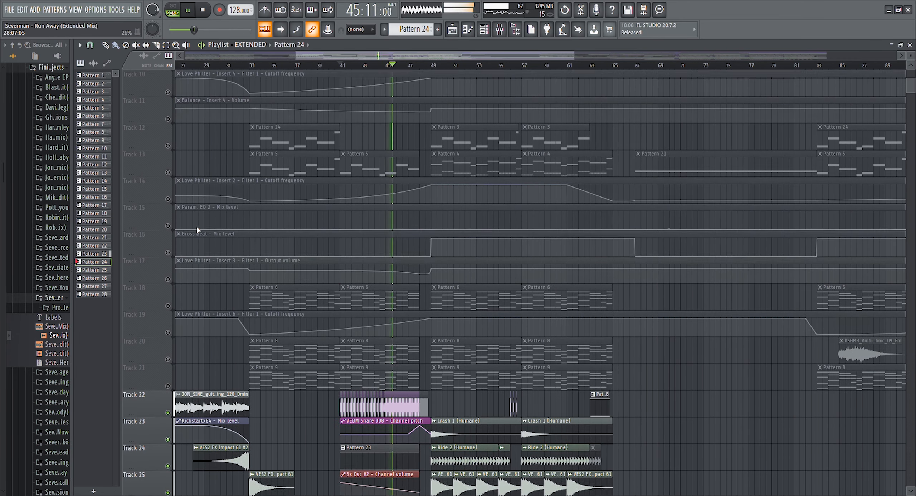
scroll(198, 230, "up", 2)
scroll(170, 282, "up", 4)
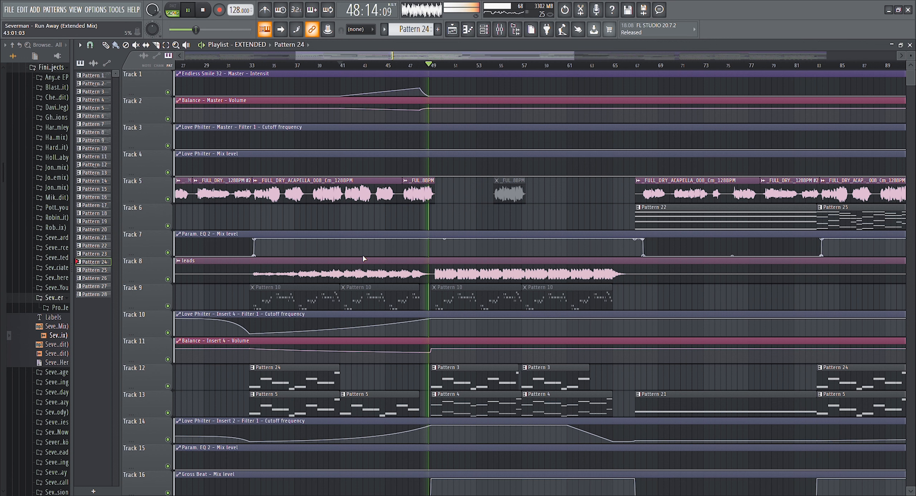
Stop playback, solo the leads on Track 8 and audition them from bar 41, skipping ahead to about bars 46 and 47.
key("space")
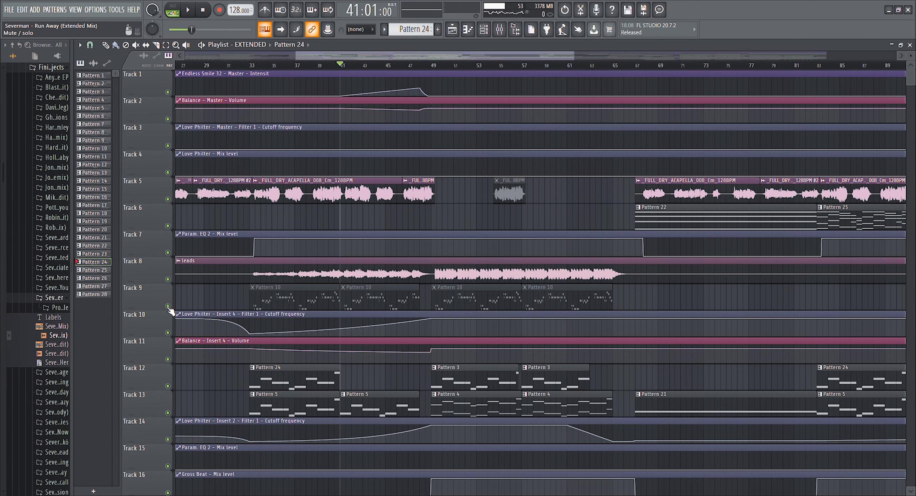
right_click(168, 279)
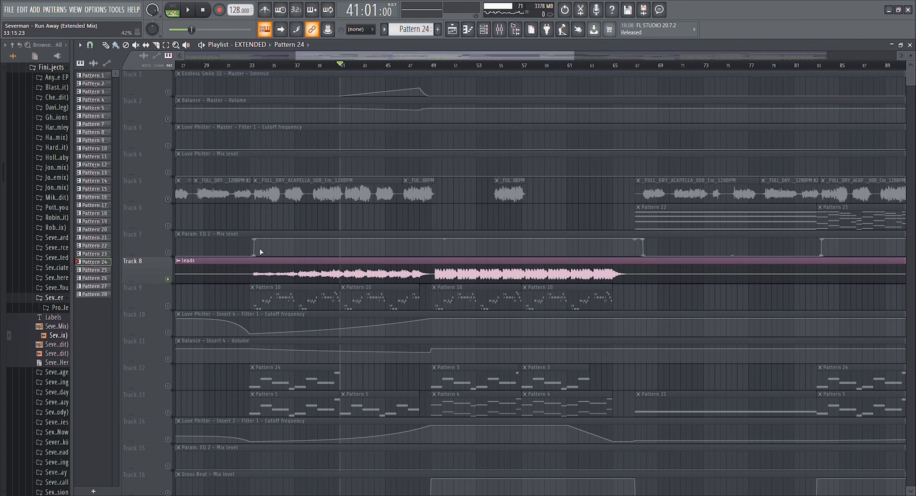
key("space")
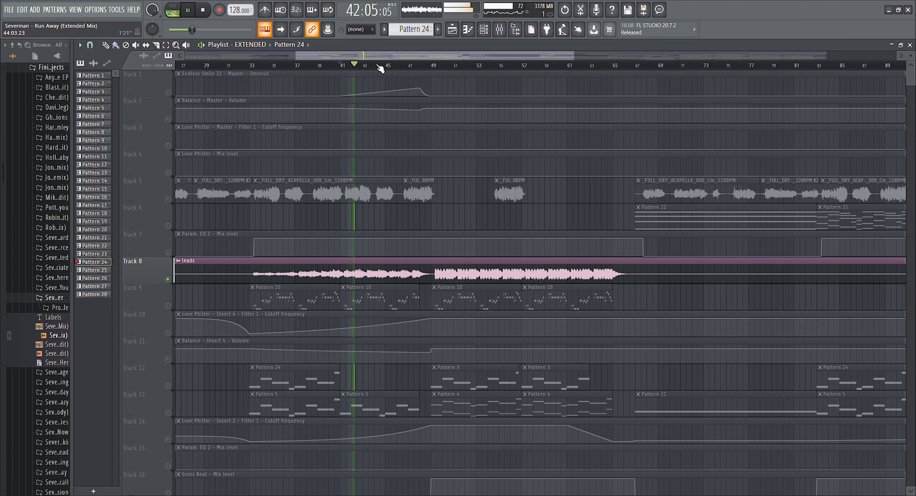
left_click(398, 68)
left_click(419, 68)
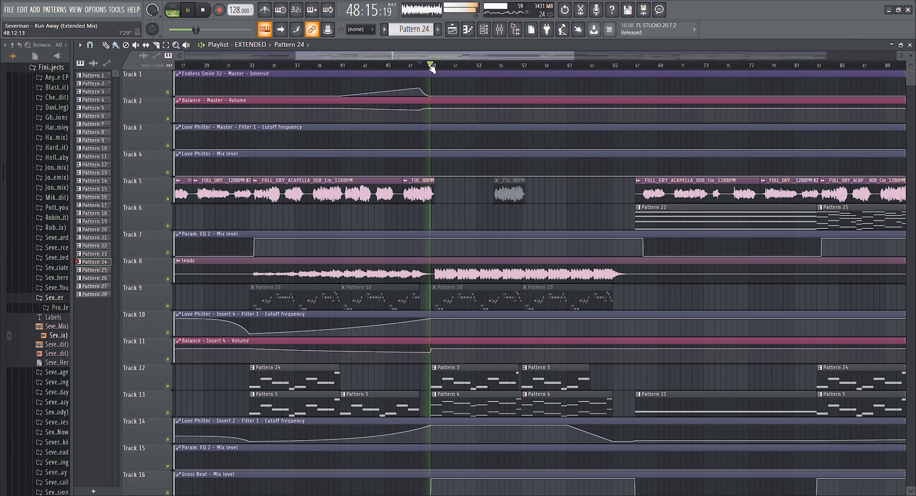
Play the full mix into the drop from bar 49 and look over the rest of the arrangement.
left_click_drag(439, 57, 498, 57)
scroll(482, 66, "down", 3)
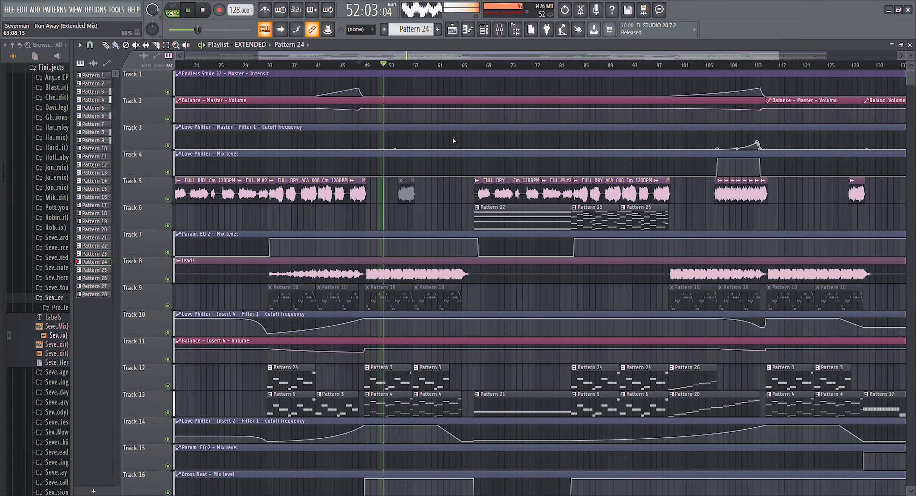
left_click_drag(436, 55, 450, 54)
scroll(440, 149, "down", 2)
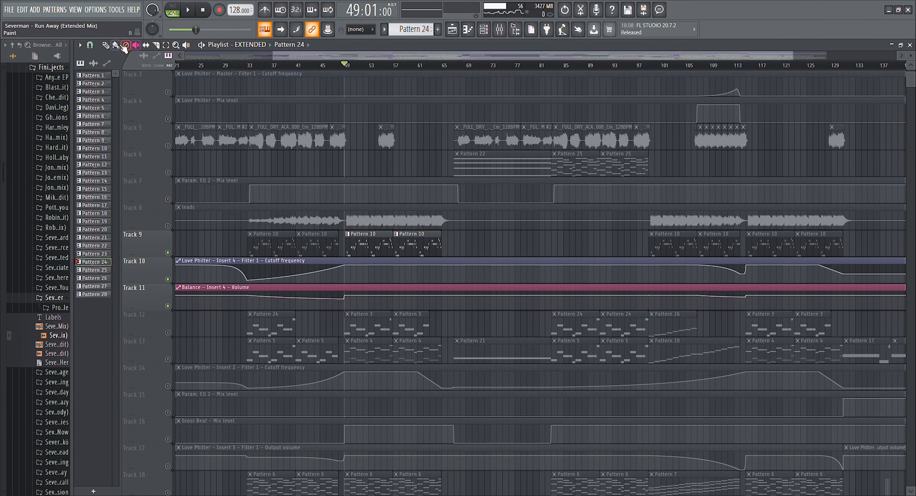
Open the channel rack for Pattern 10, move it over the middle of the playlist and briefly play from bar 49.
left_click(484, 29)
key("space")
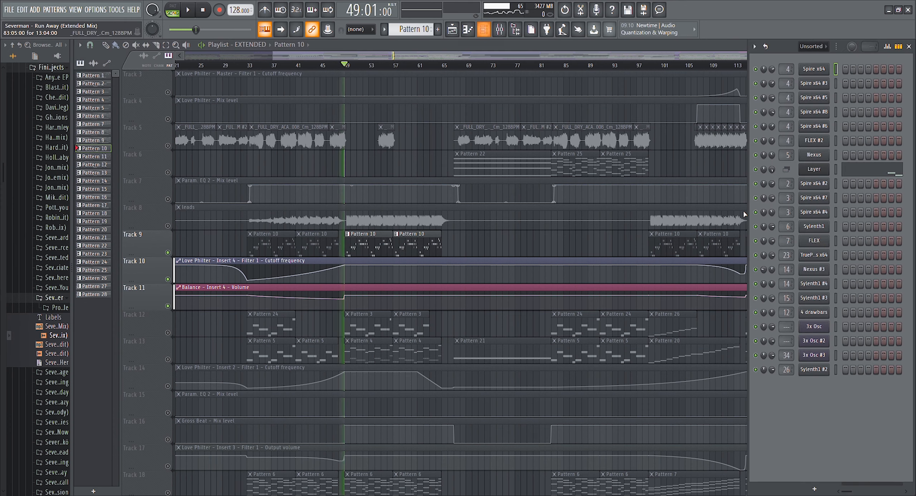
left_click_drag(783, 44, 472, 46)
key("space")
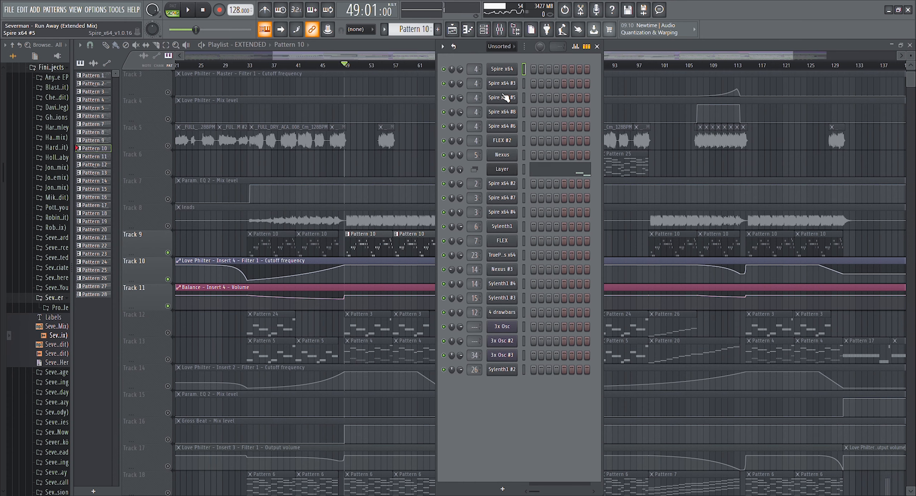
Check the Spire x64 and Spire x64 #3 instruments in the channel rack.
left_click(504, 69)
left_click(501, 68)
left_click(503, 84)
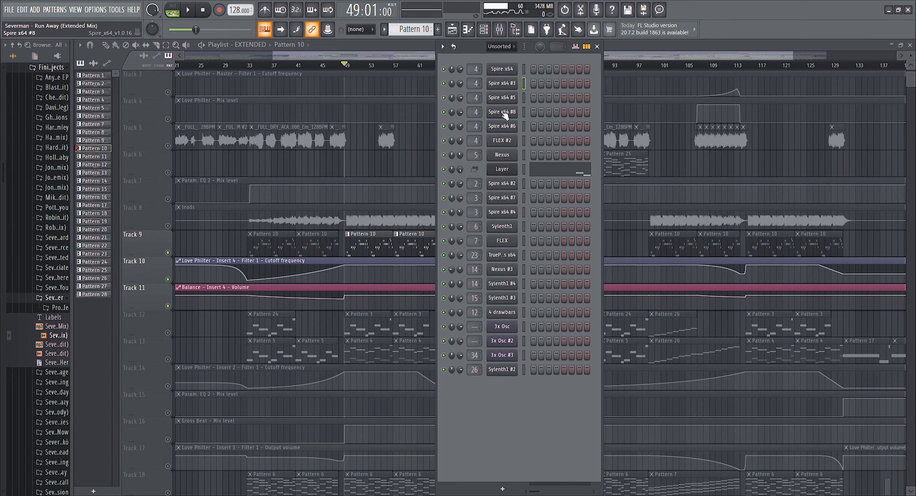
Open the FLEX #2 instrument, move its window lower and play a test note with the Violas Staccato preset.
left_click(502, 143)
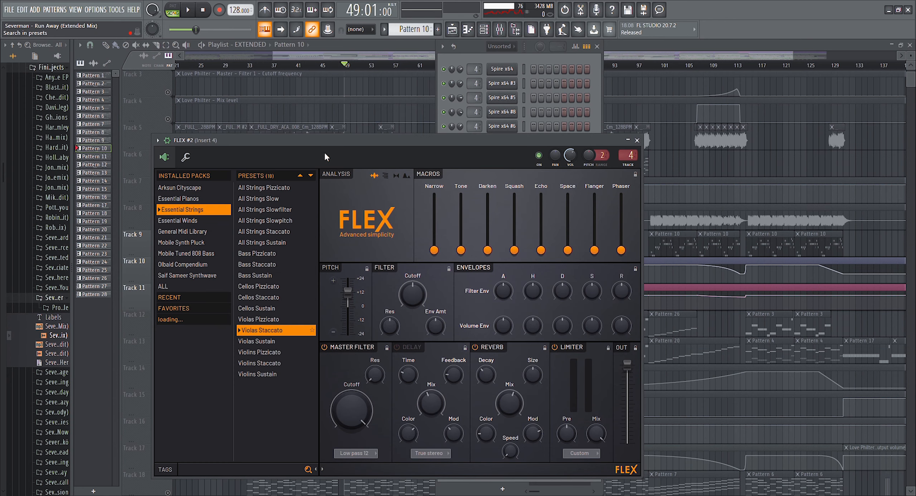
left_click_drag(333, 142, 323, 164)
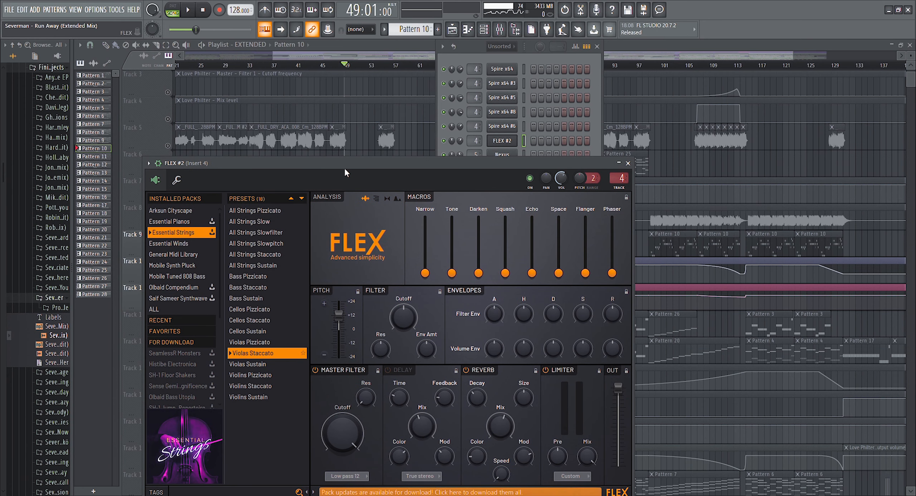
key("q")
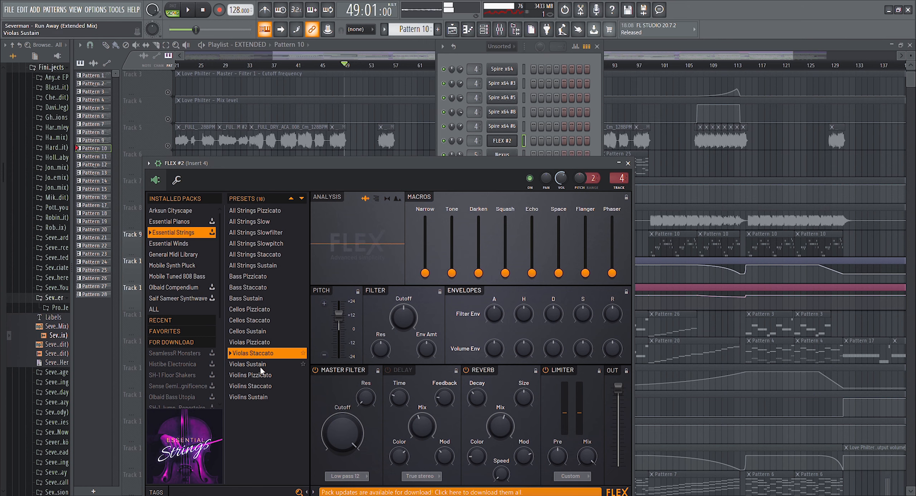
Play two more test notes on the FLEX #2 instrument and close its window.
key("q")
key("q")
left_click(627, 163)
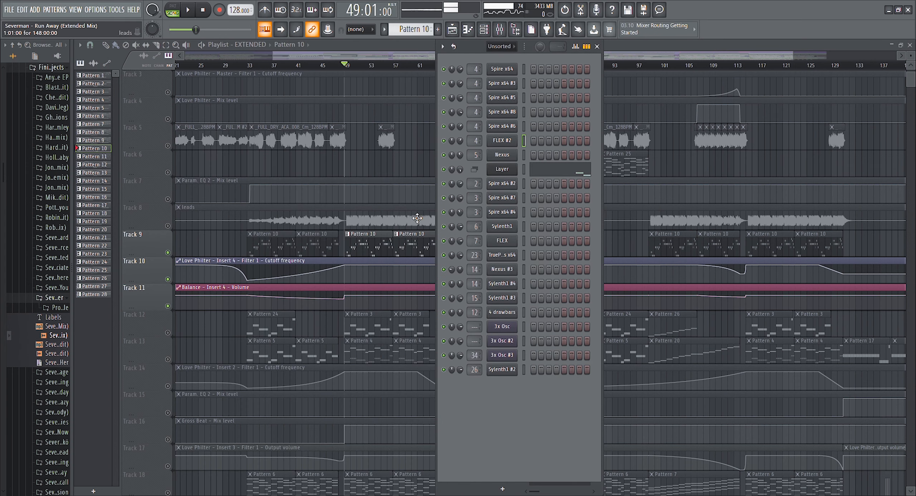
Check the Nexus instrument with a test note on GT Jazzy Guitar, close it and briefly play the song from bar 49.
left_click(501, 154)
left_click_drag(404, 126, 403, 143)
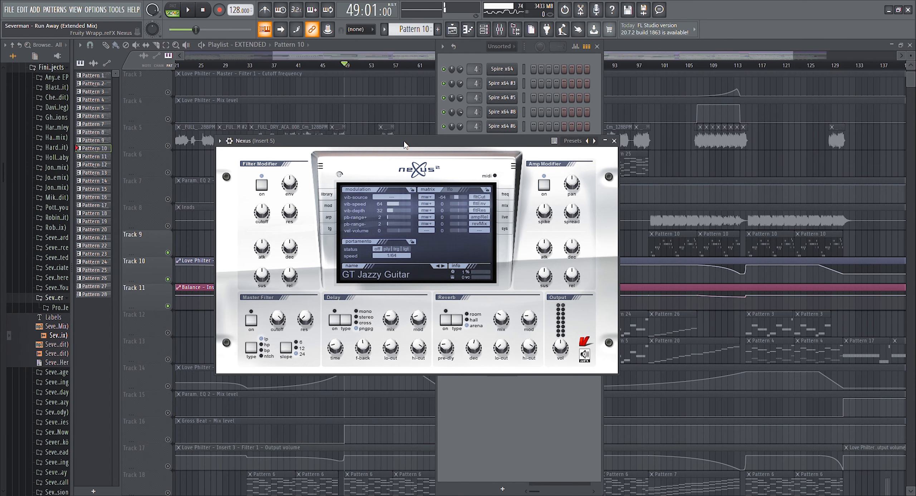
key("b")
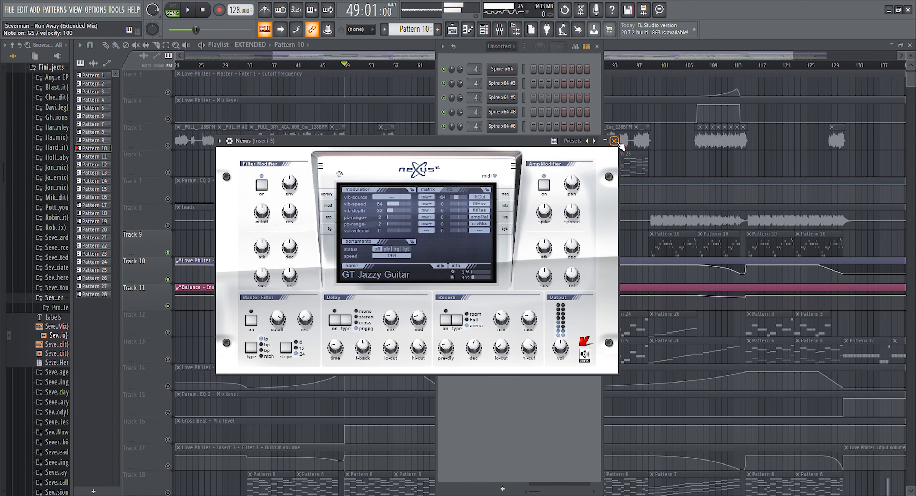
left_click(615, 141)
key("space")
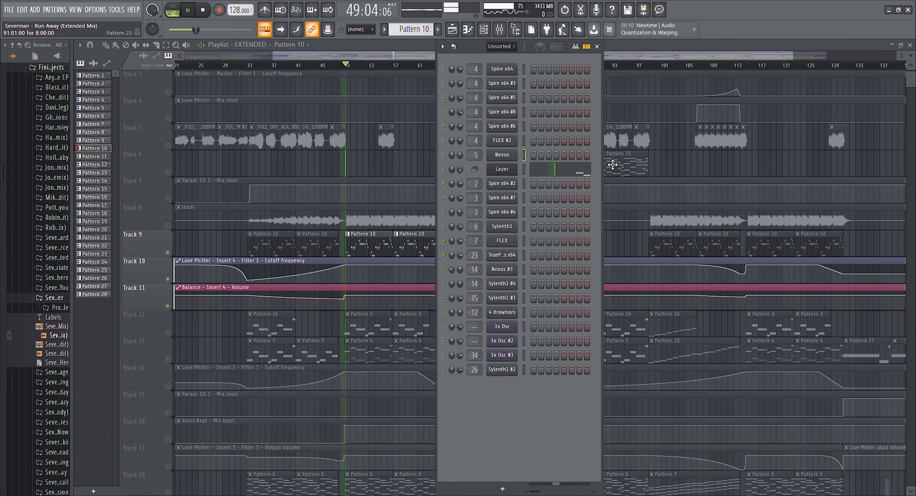
key("space")
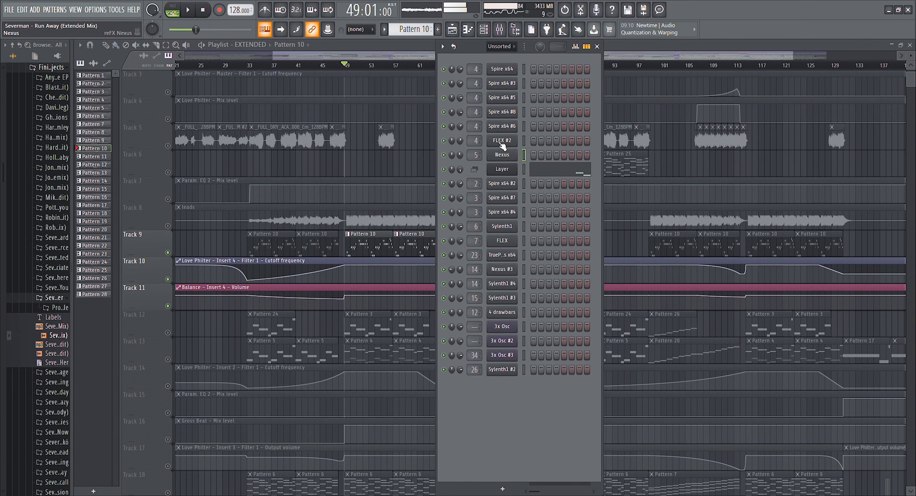
Open the mixer and inspect the Fruity Stereo Enhancer on Insert 4, moving its window slightly aside.
left_click(499, 29)
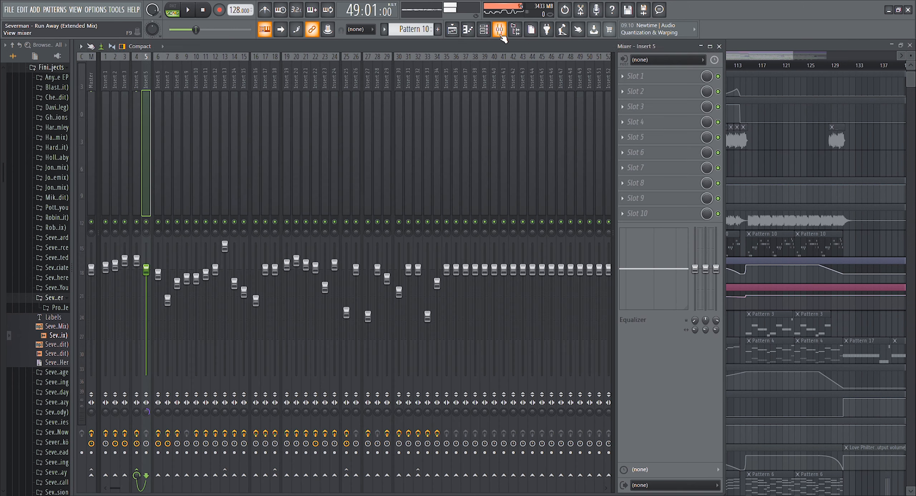
left_click(138, 114)
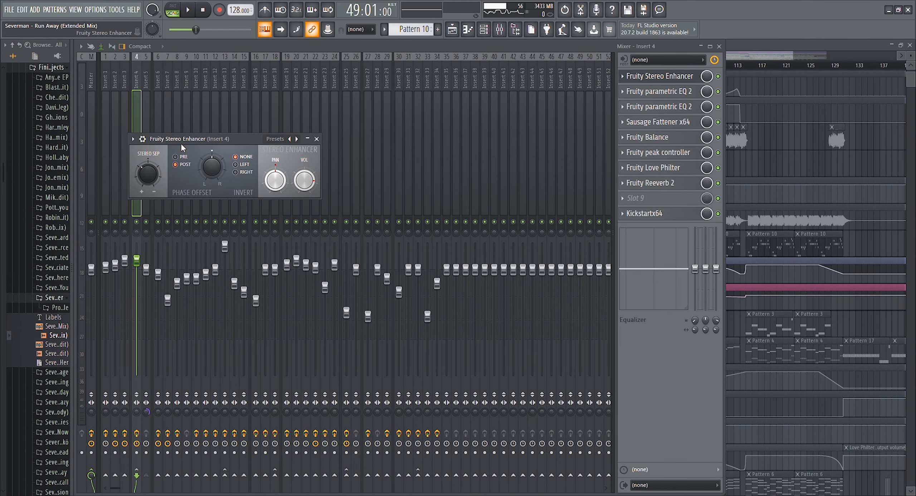
left_click_drag(181, 144, 205, 132)
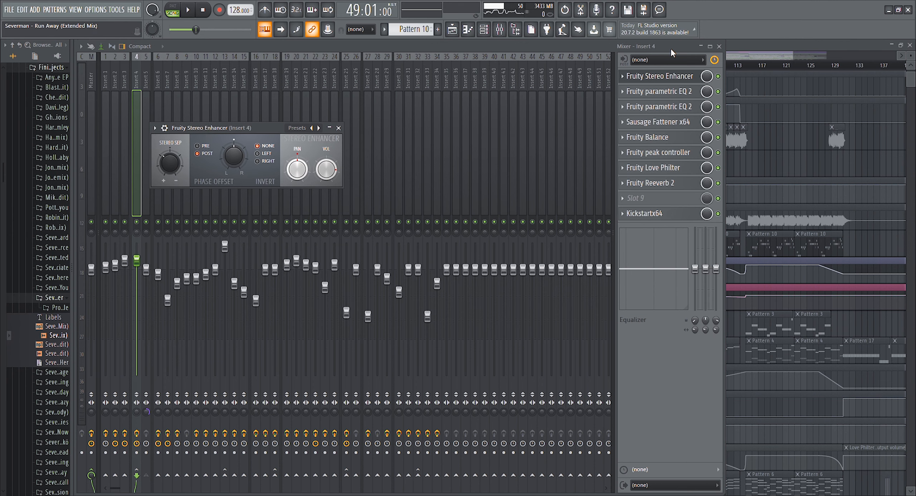
left_click(658, 76)
Inspect the curves of both Fruity parametric EQ 2 effects on Insert 4.
left_click(666, 91)
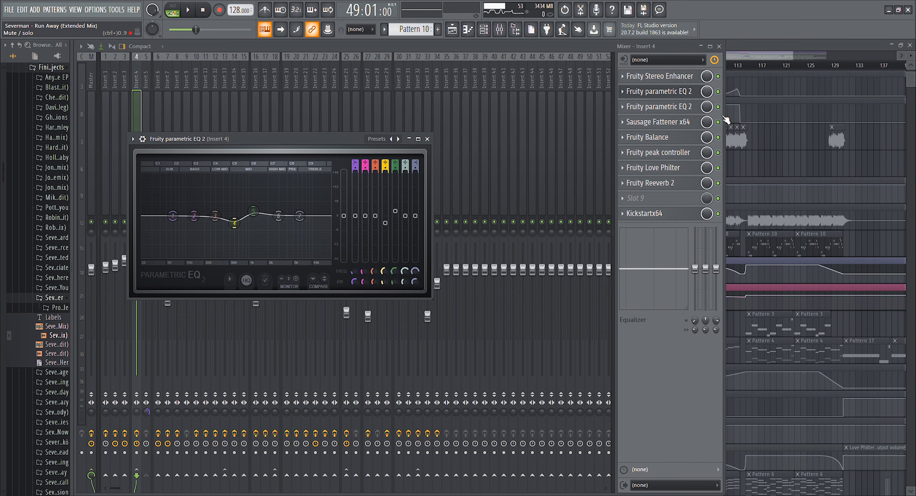
left_click(690, 107)
left_click(691, 107)
left_click(691, 107)
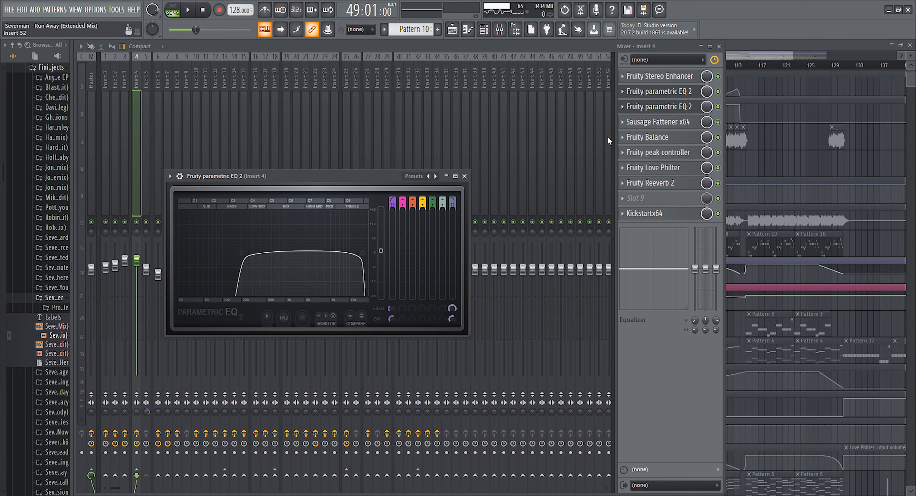
left_click(659, 107)
Check the Sausage Fattener x64, Fruity Balance and Fruity peak controller effects on Insert 4.
left_click(659, 123)
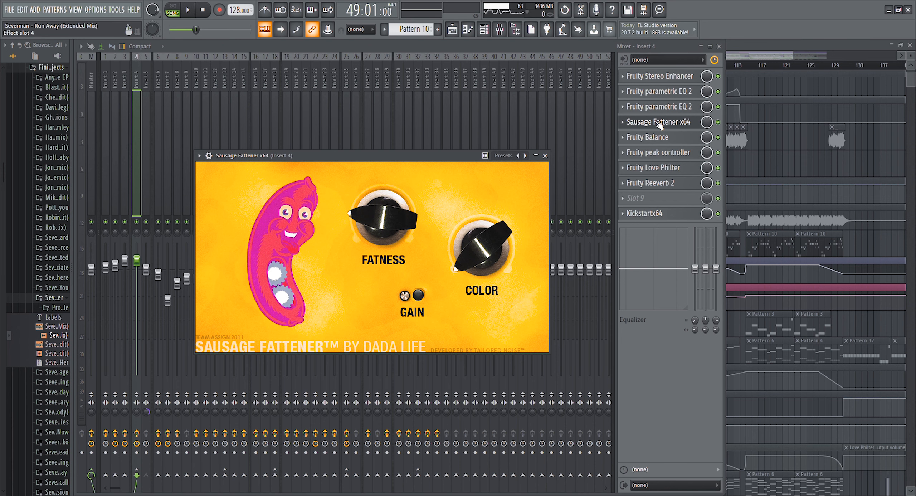
left_click(660, 122)
left_click(655, 137)
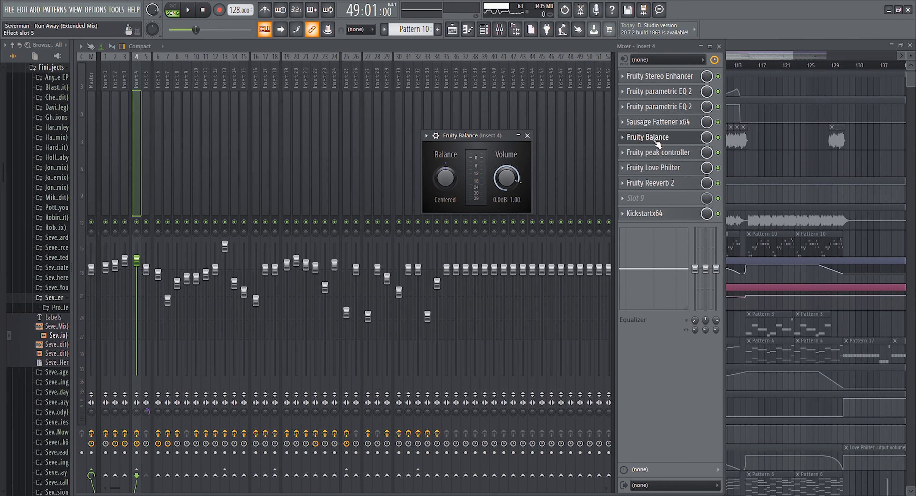
left_click(657, 143)
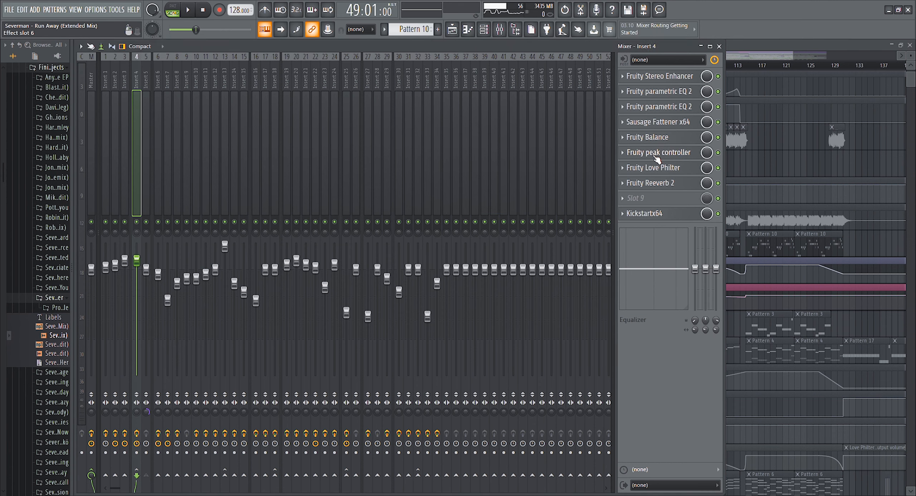
left_click(657, 158)
Open Fruity Reeverb 2 on Insert 4, move its window nearer the middle and audition its wet level from bar 49.
left_click(658, 188)
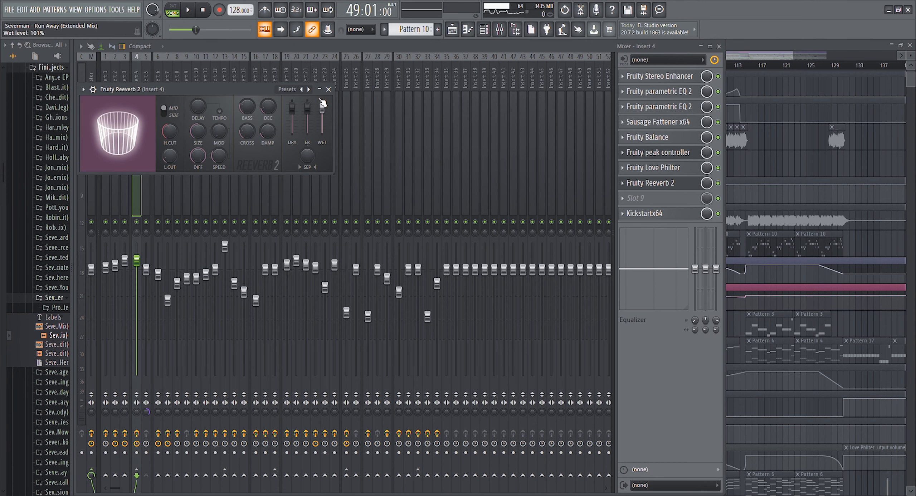
left_click_drag(221, 89, 274, 89)
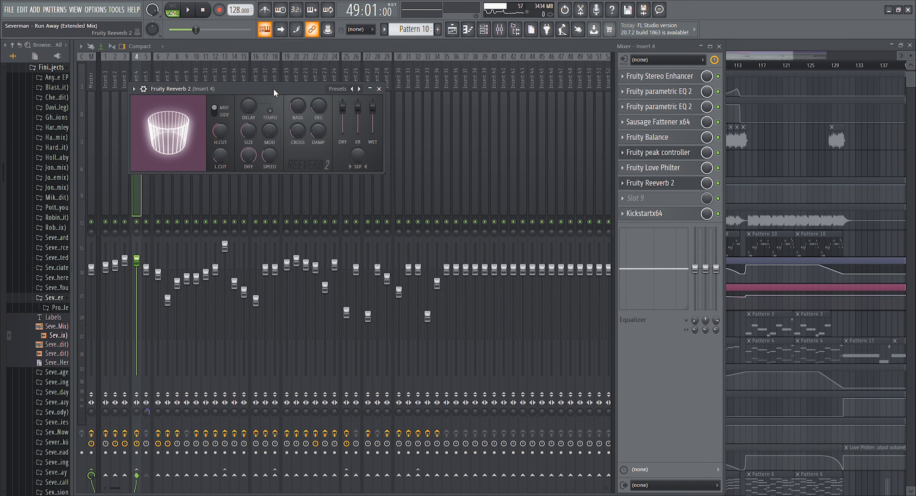
left_click_drag(273, 90, 308, 99)
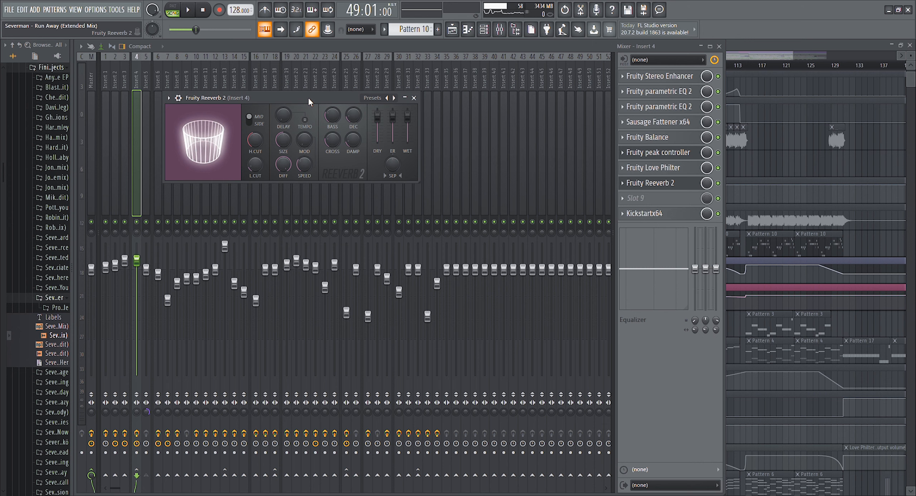
key("space")
left_click_drag(408, 117, 415, 128)
key("space")
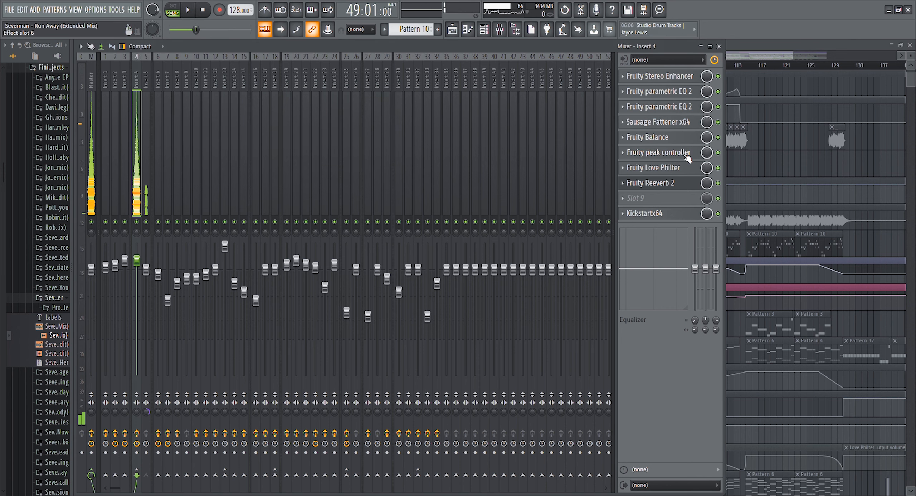
Check the Fruity Love Philter and Kickstartx64 effects on Insert 4.
left_click(670, 168)
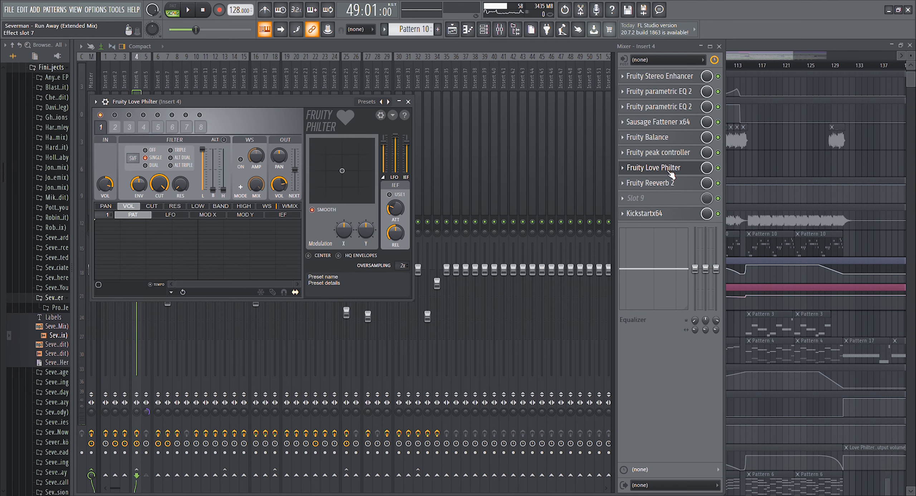
left_click(669, 168)
left_click(654, 214)
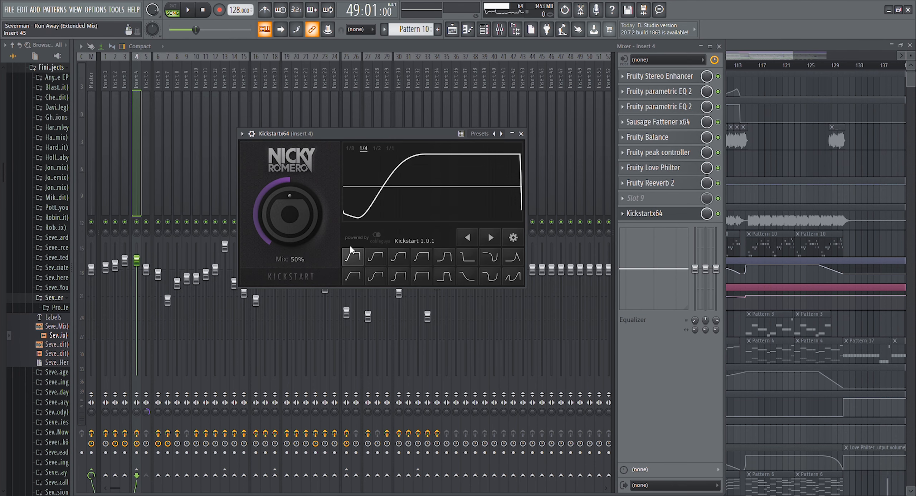
left_click_drag(333, 135, 348, 128)
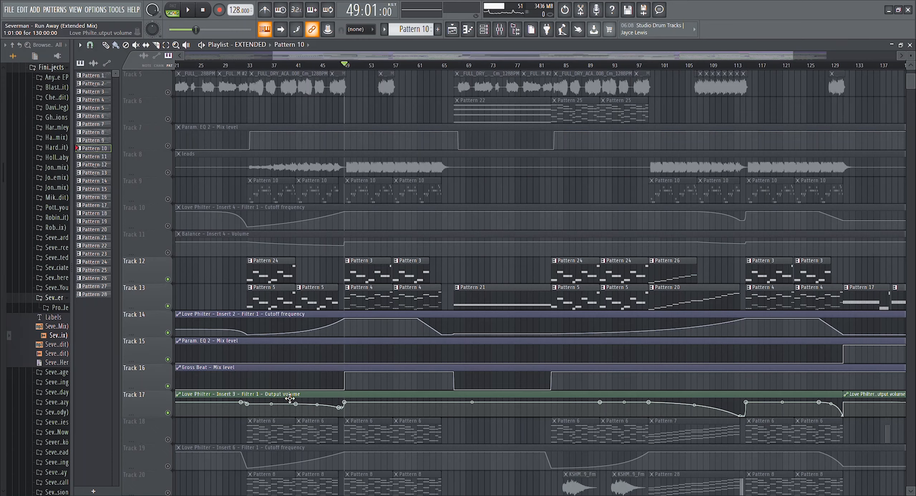
Play tracks 12 to 17 from bar 49 and check the Spire x64 #2 instrument in Pattern 3's channel rack.
key("space")
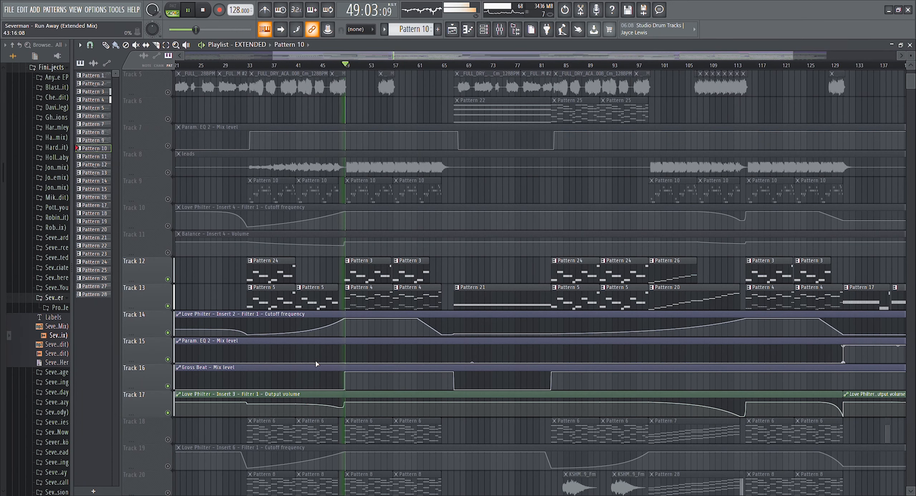
left_click(483, 29)
left_click_drag(472, 51, 560, 60)
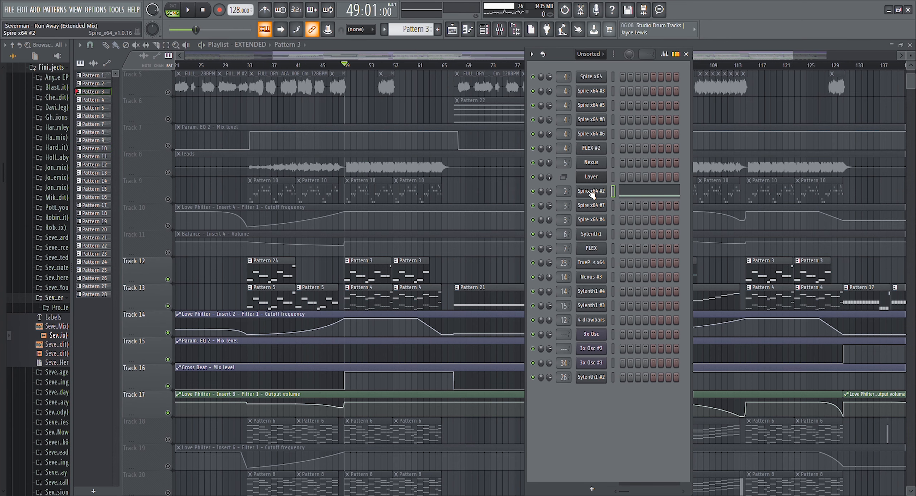
left_click(590, 192)
left_click_drag(448, 133, 430, 139)
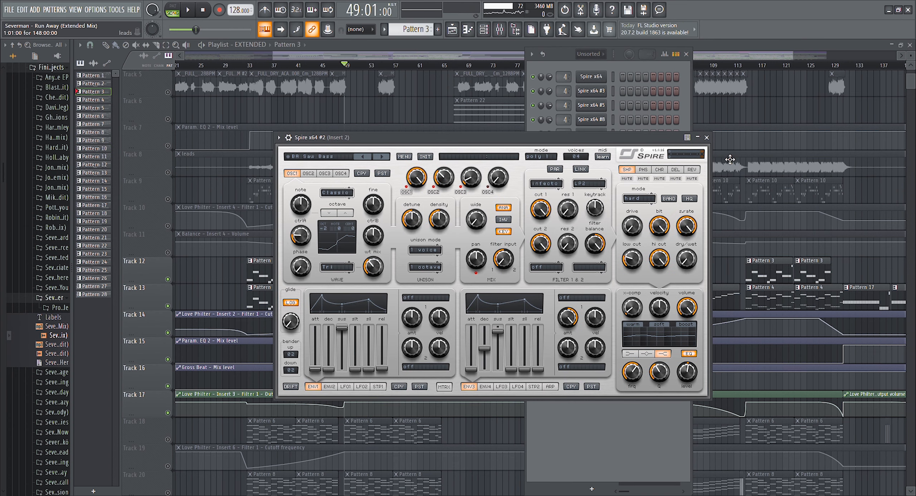
left_click(706, 138)
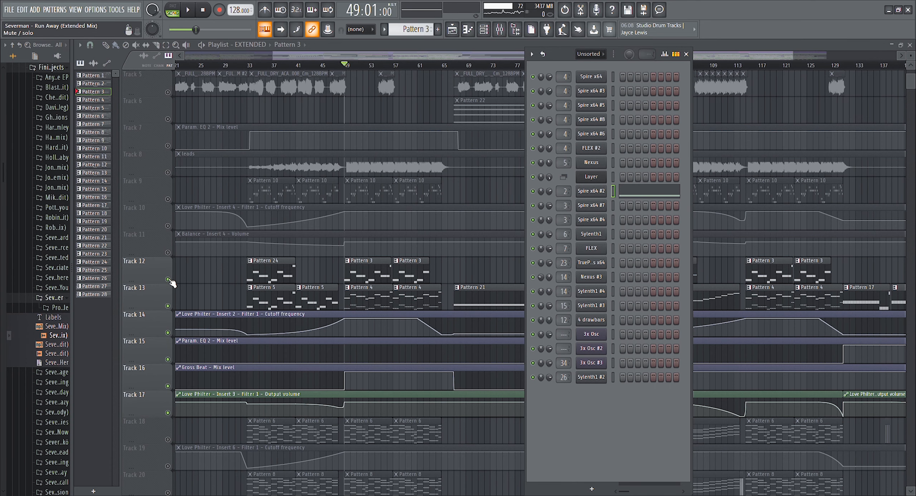
Mute track 12, open the channel rack for Pattern 4 and play its layers from bar 49.
left_click(168, 279)
left_click(373, 289)
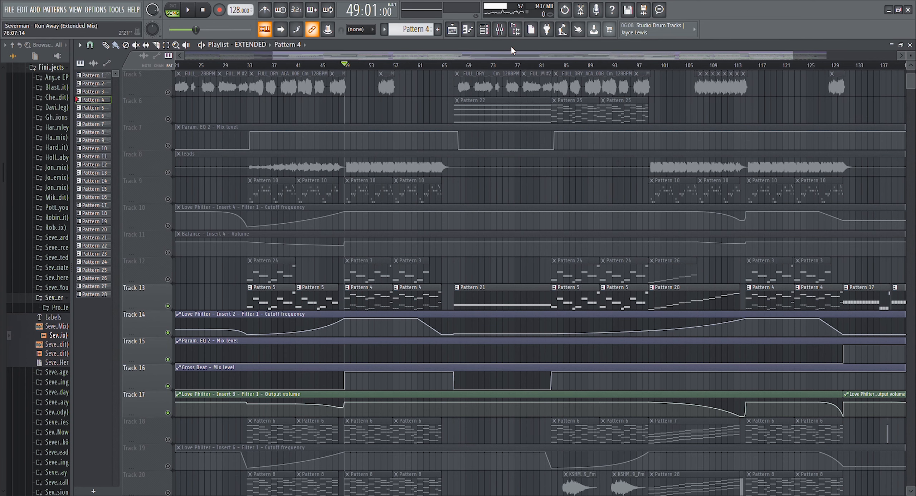
left_click(484, 32)
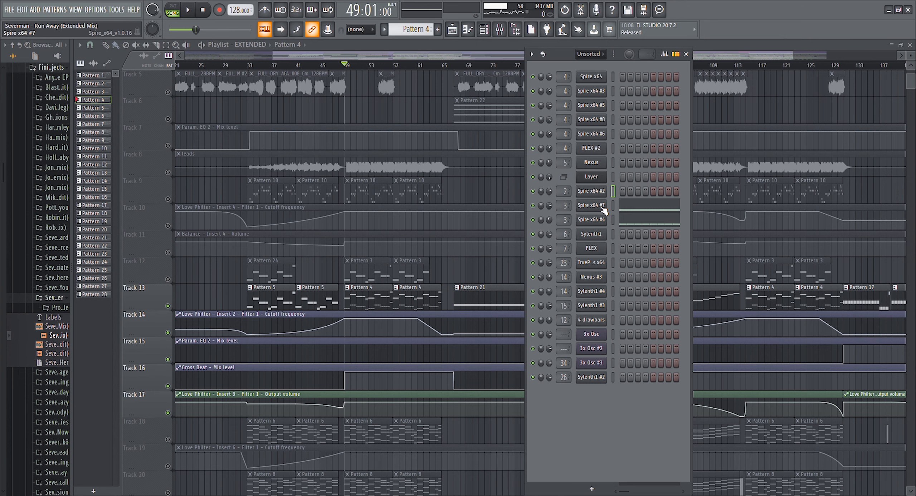
key("space")
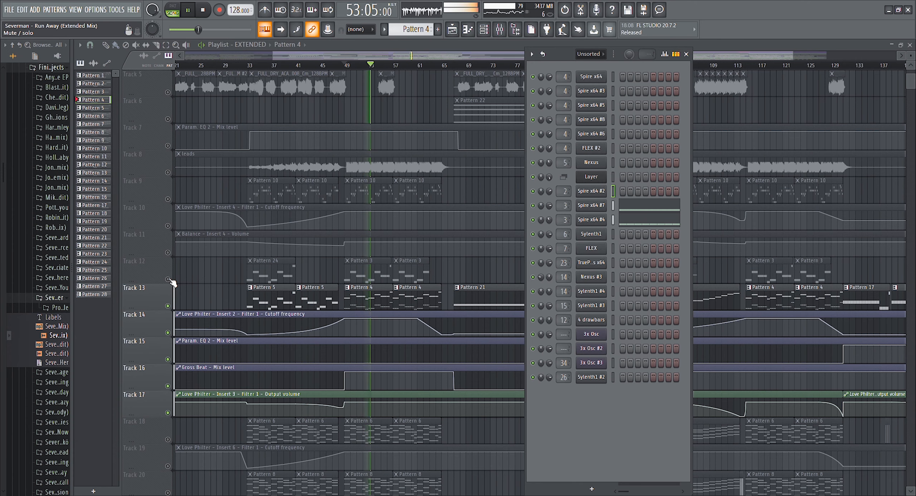
key("space")
Inspect the Fruity Love Philter and Gross Beat effects on mixer Insert 2.
key("F9")
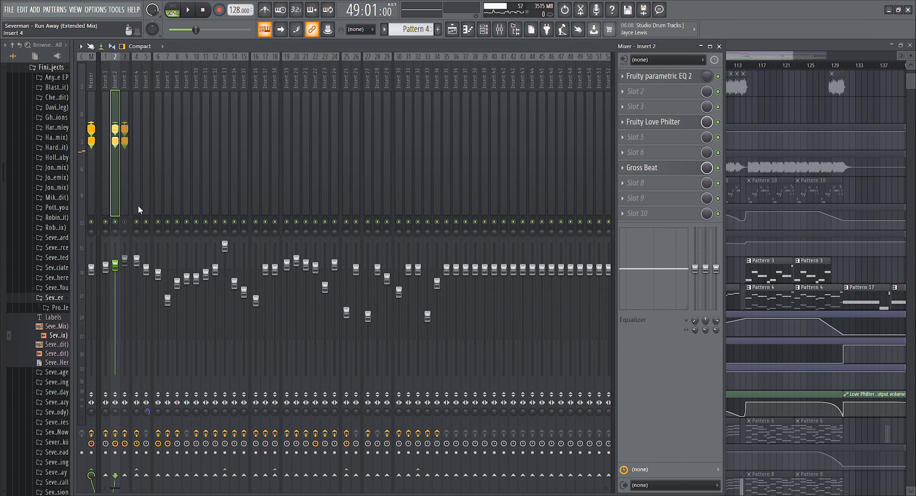
left_click(686, 121)
left_click_drag(200, 104, 466, 122)
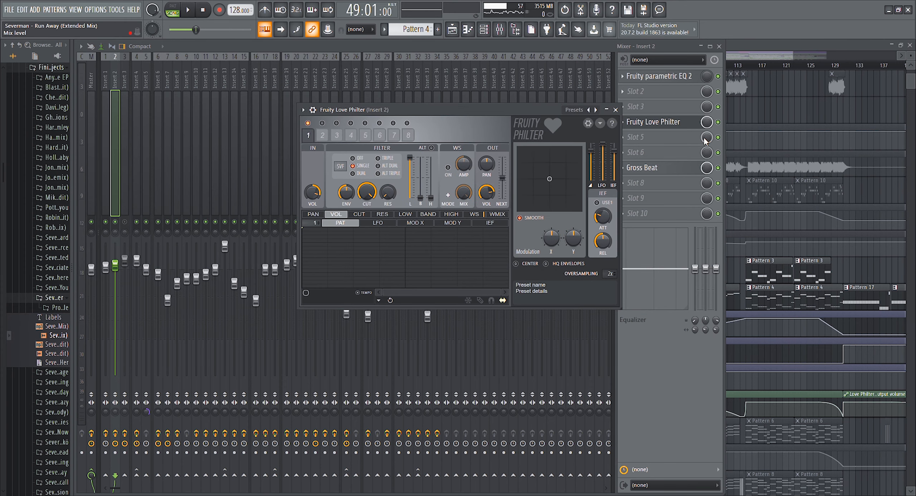
left_click(697, 125)
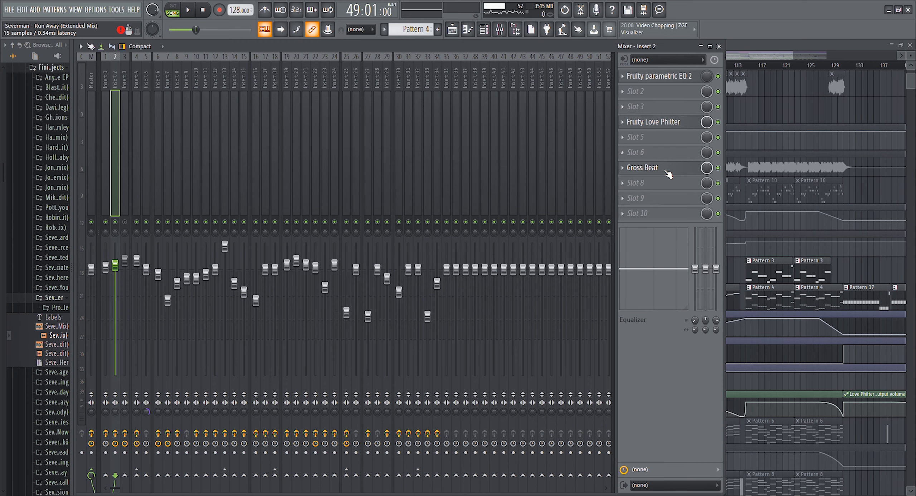
left_click(666, 168)
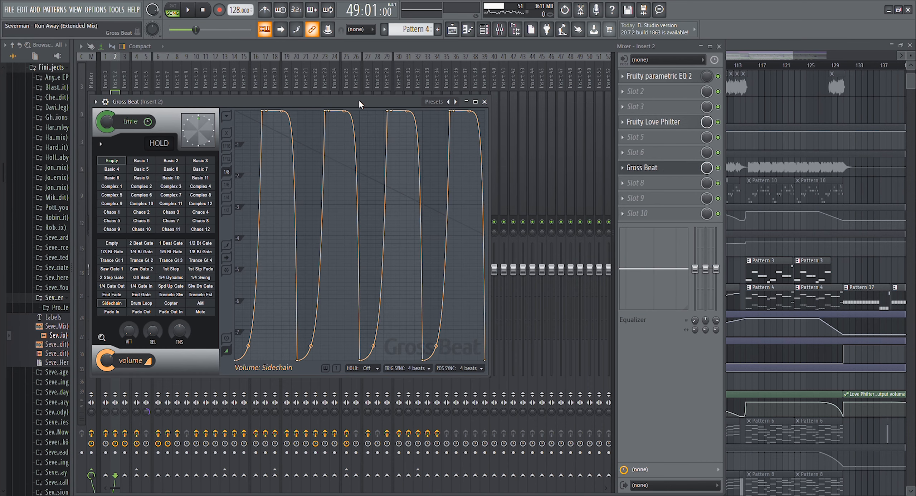
left_click_drag(359, 101, 380, 103)
left_click(507, 103)
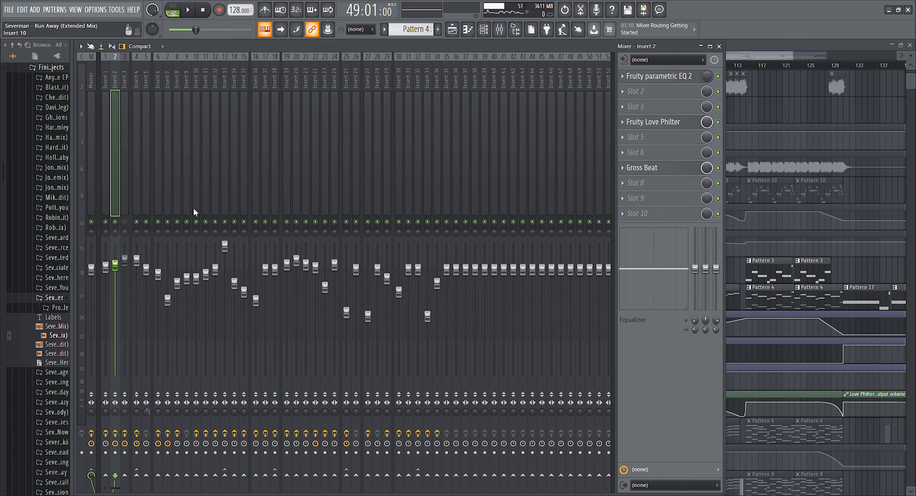
Select mixer Insert 3 and inspect its Fruity parametric EQ 2 and iZotope Ozone 5 Imager settings.
left_click(124, 215)
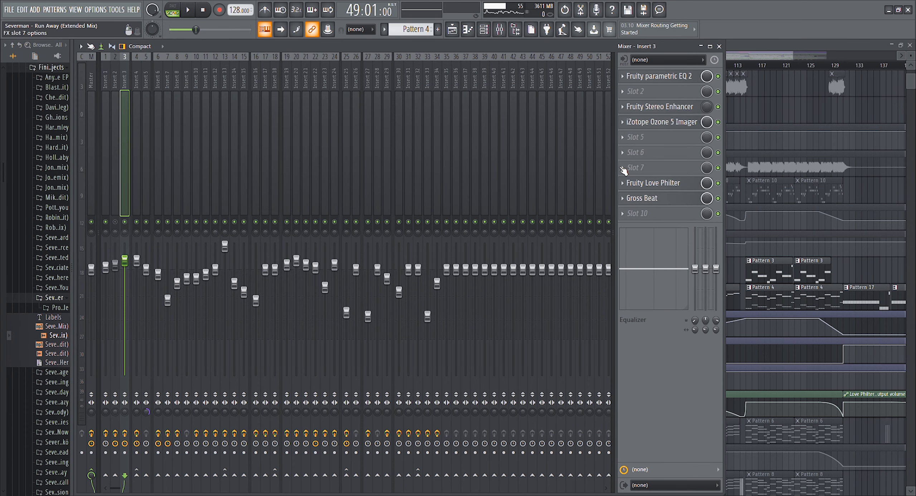
left_click(693, 76)
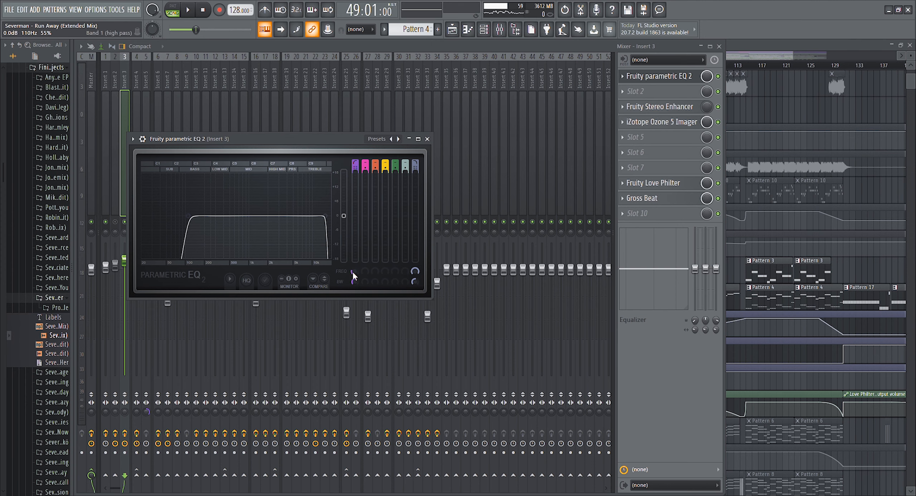
left_click(661, 77)
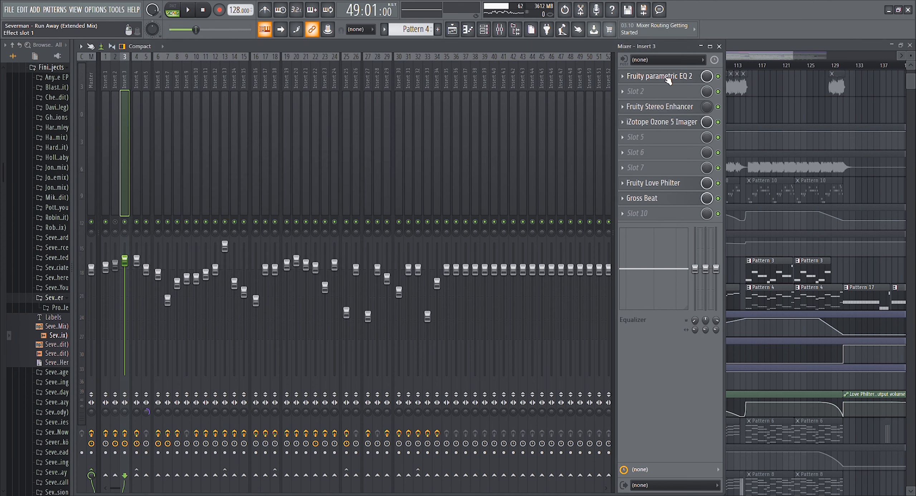
left_click(667, 123)
left_click_drag(398, 118, 425, 94)
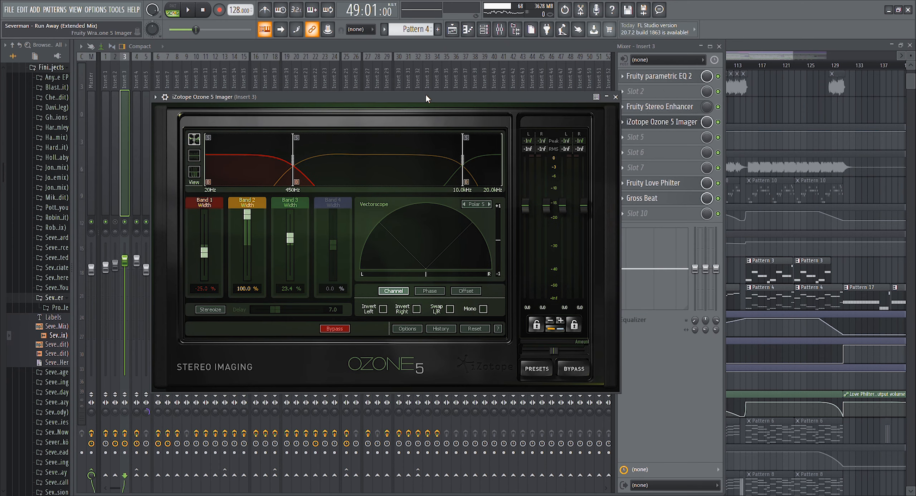